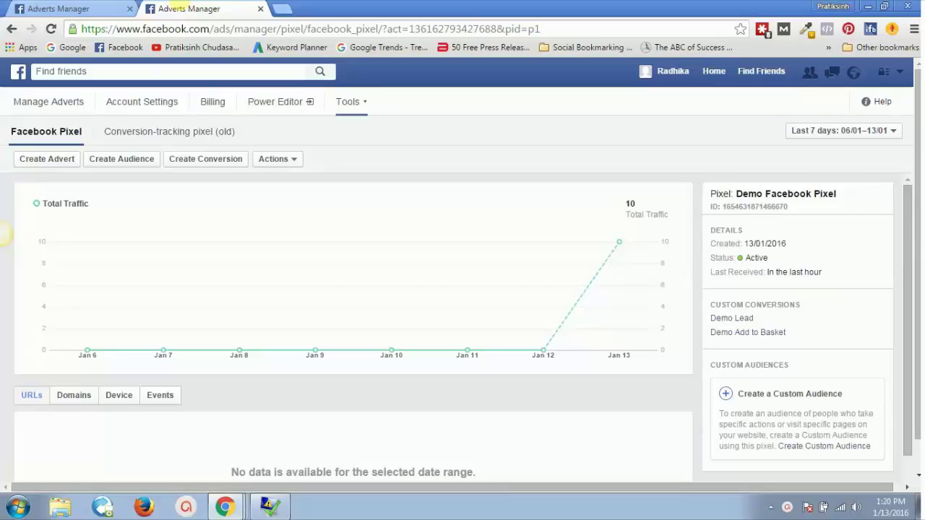
Look over the audience targeting settings of the advert set, from custom audiences down to detailed targeting.
left_click(99, 6)
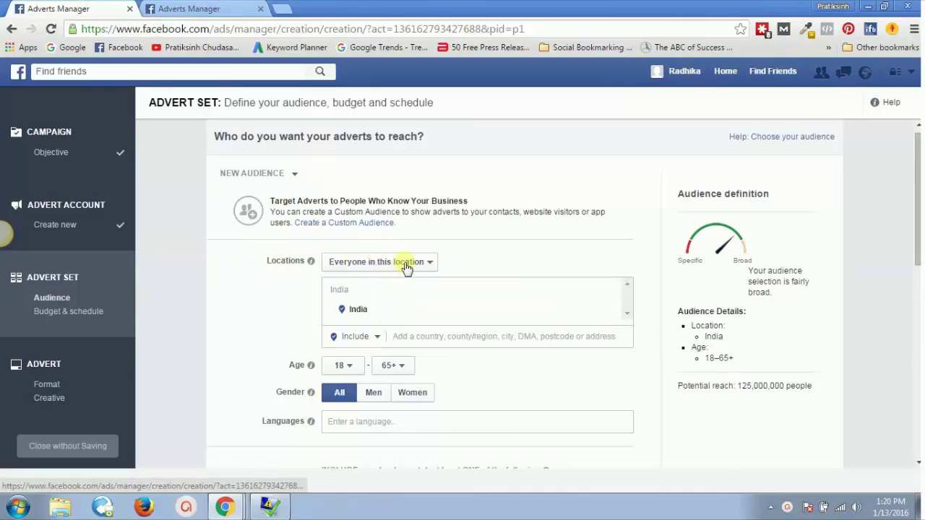
scroll(426, 383, "down", 2)
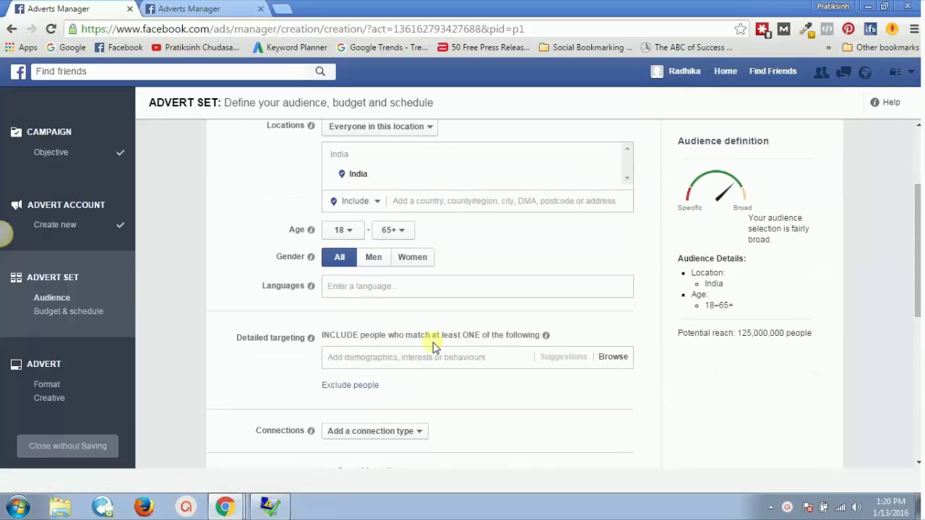
scroll(431, 304, "up", 2)
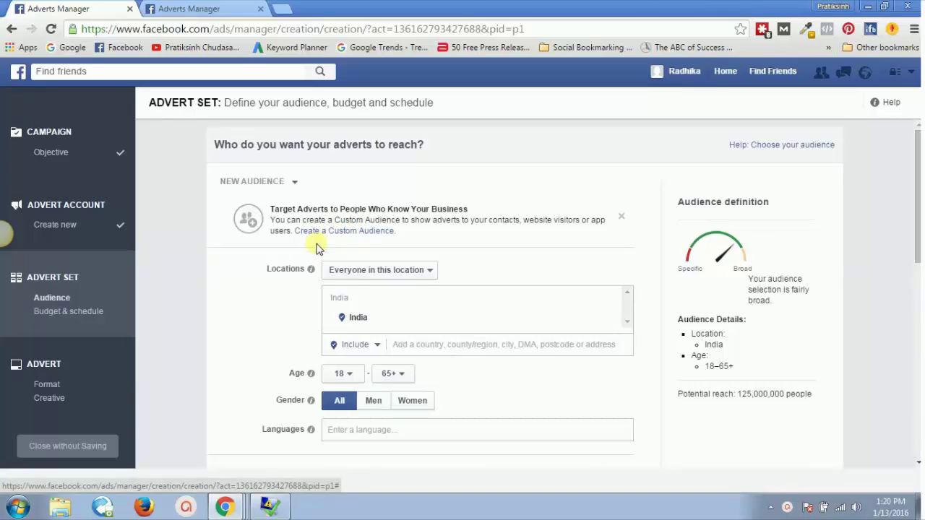
View the Tools options and the available conversion tracking methods on the Facebook Pixel page, and close them without choosing any.
left_click(181, 7)
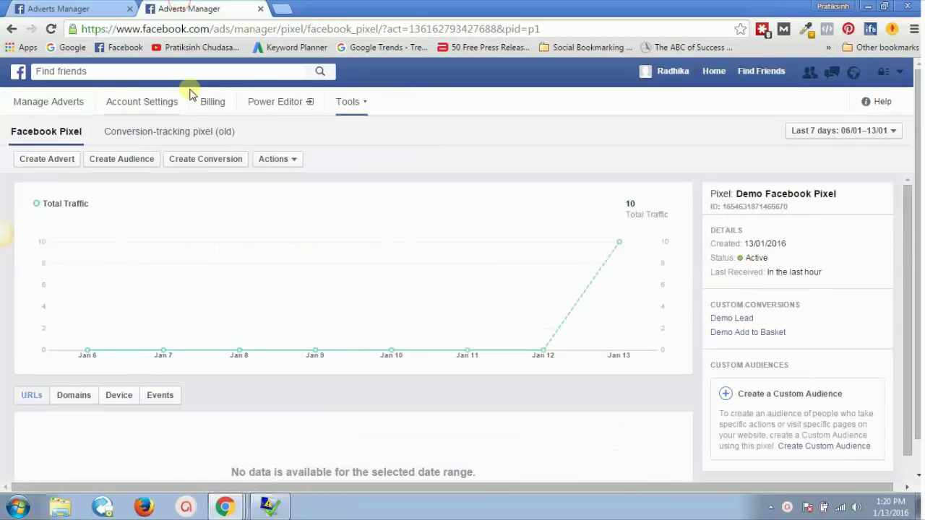
left_click(353, 102)
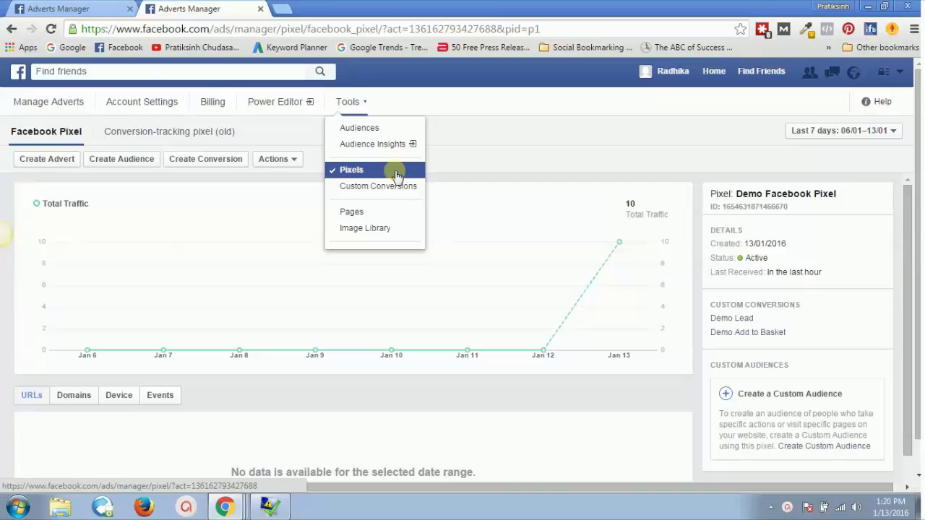
left_click(510, 140)
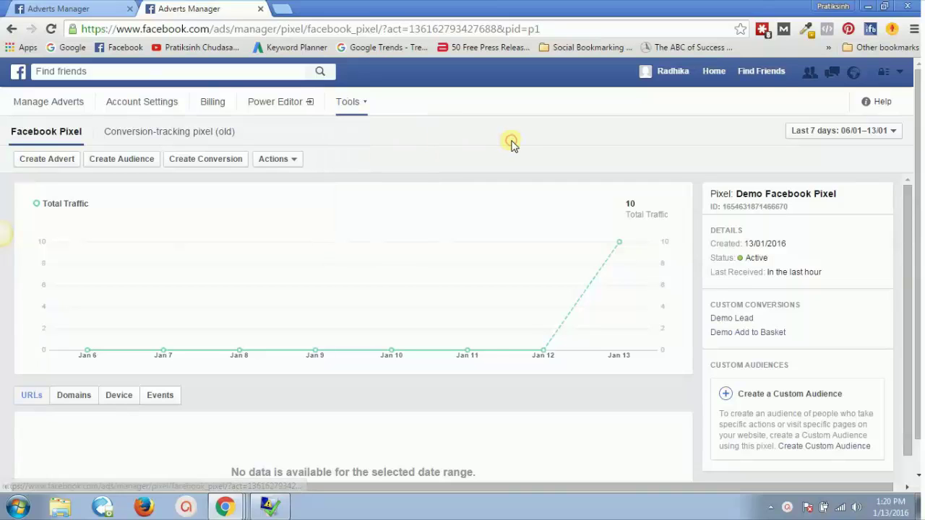
left_click(209, 163)
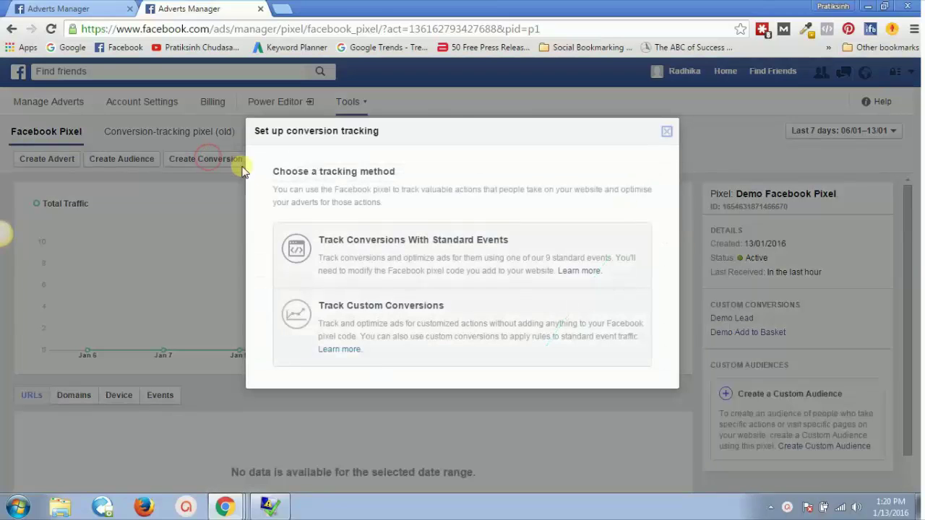
left_click(666, 131)
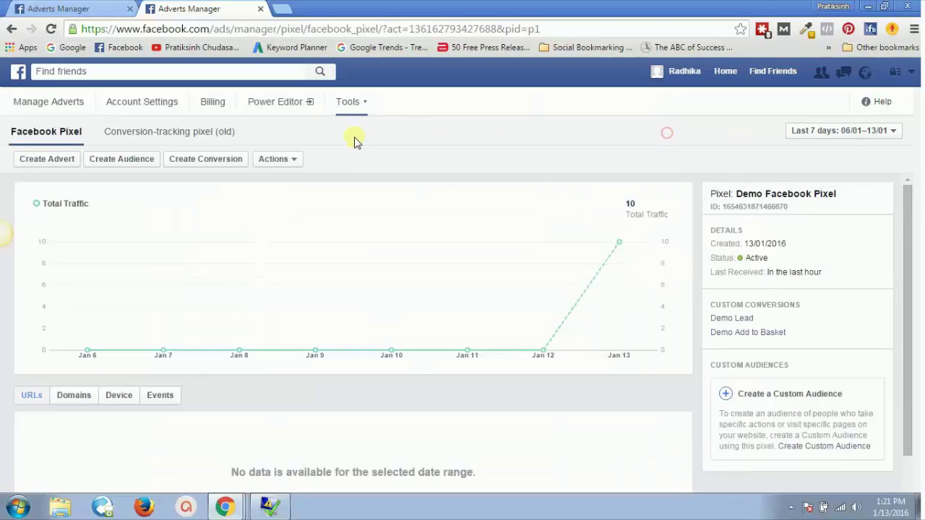
Compare the Create Audience form of the Facebook Pixel page with the advert set's Website Traffic custom audience form.
left_click(114, 163)
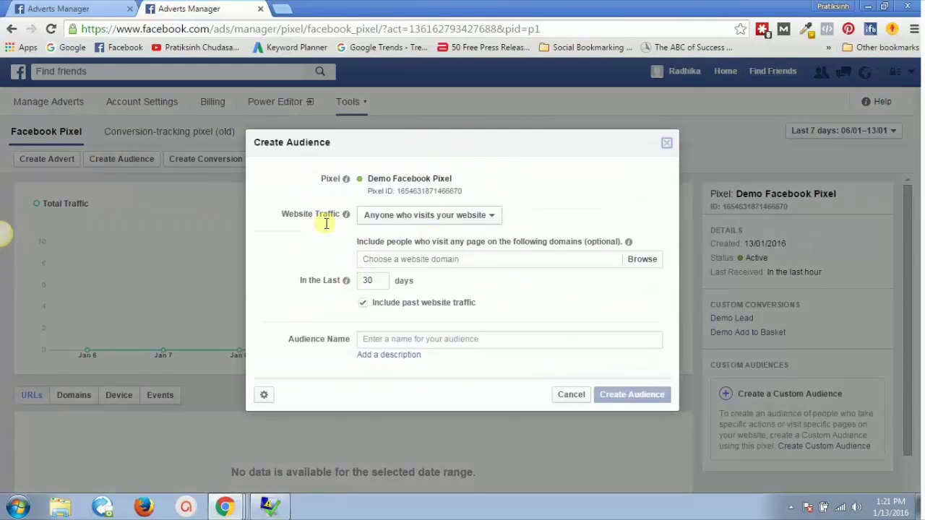
left_click(107, 5)
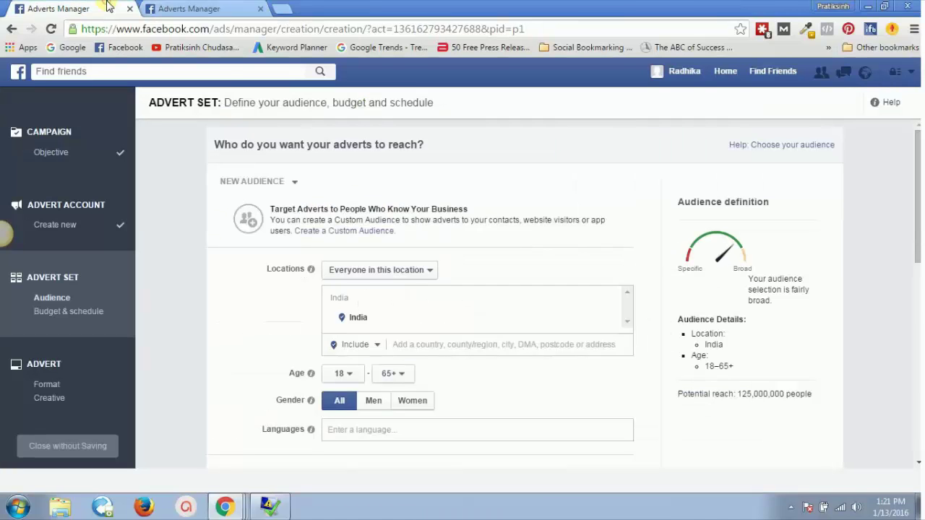
left_click(357, 233)
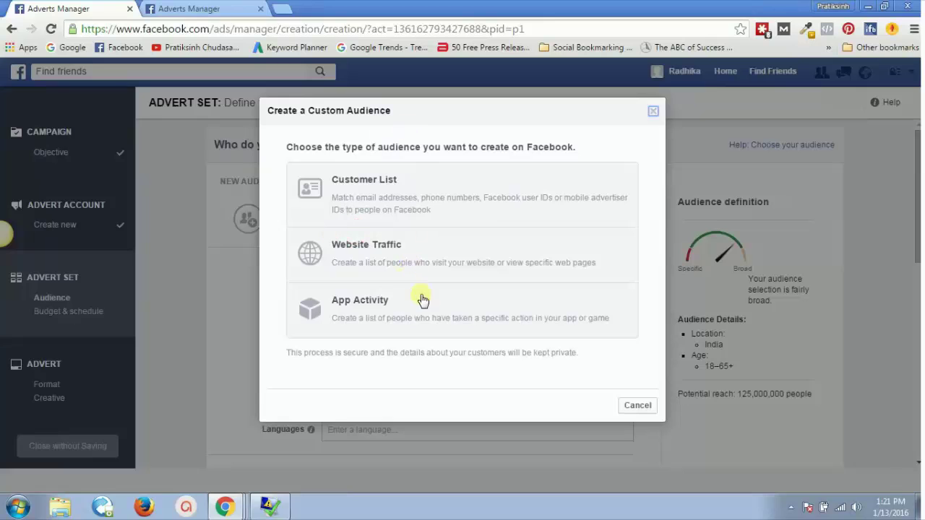
left_click(396, 257)
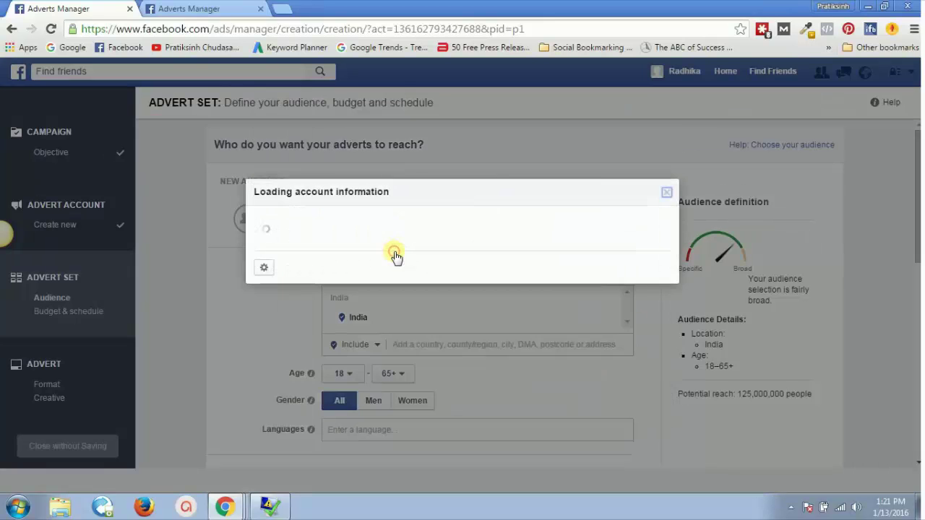
left_click(242, 13)
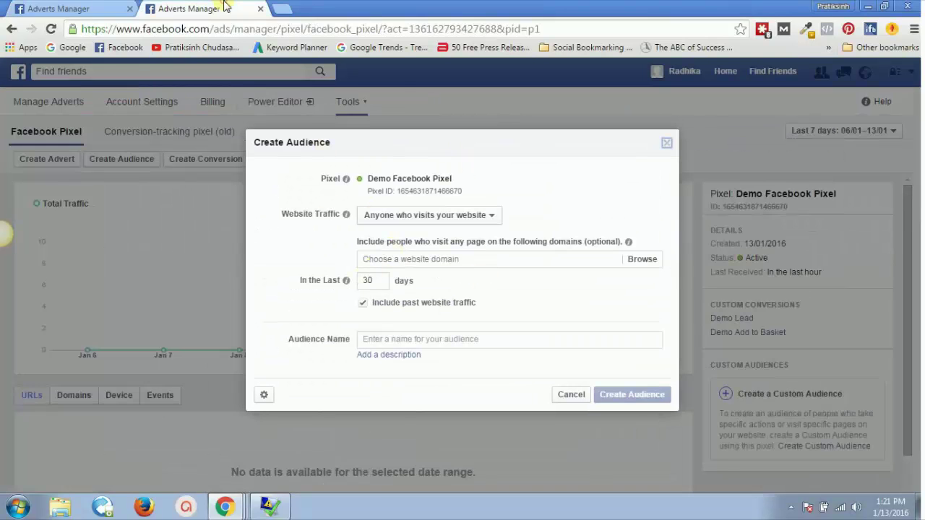
left_click(19, 7)
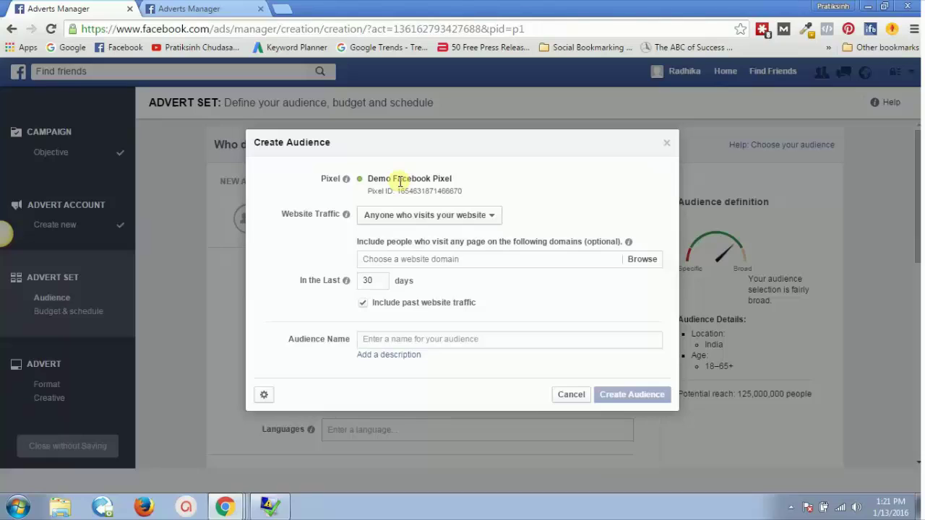
View the Facebook pixel code from the Create Audience form, select the code, and close the dialog.
left_click(265, 397)
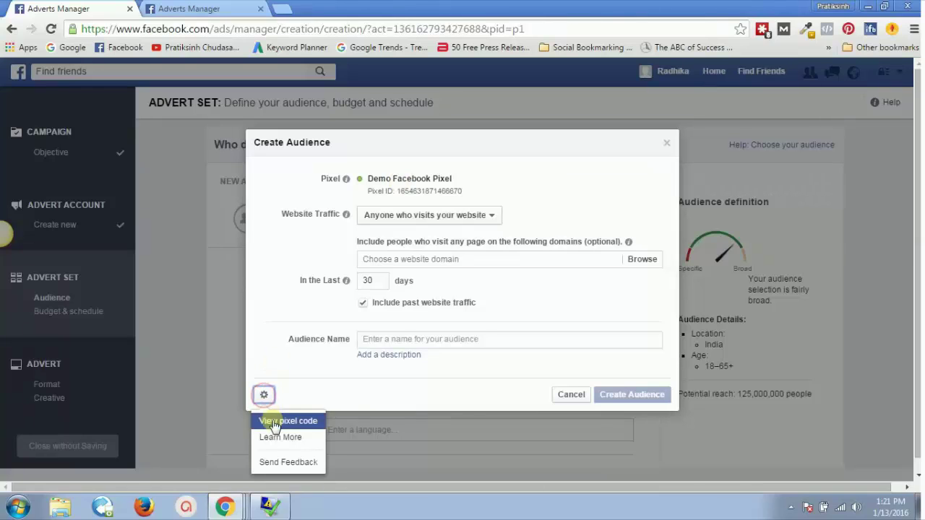
left_click(288, 421)
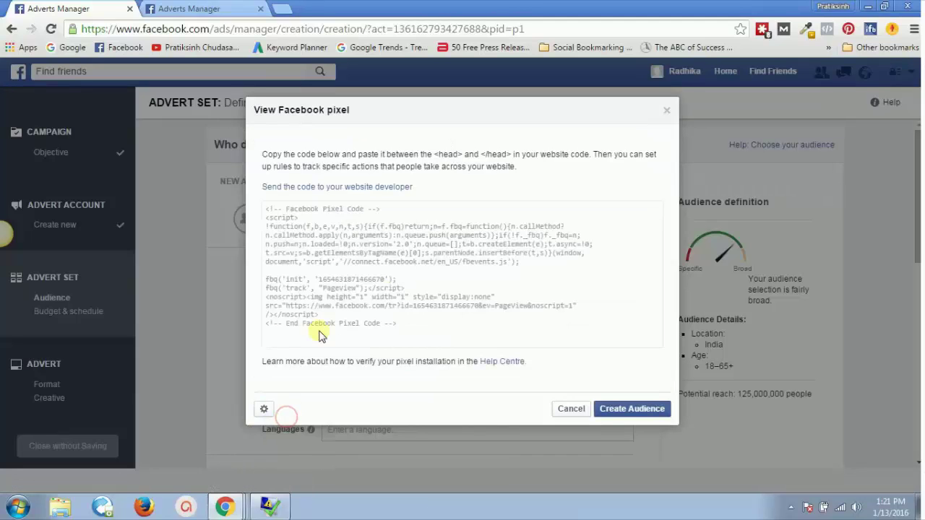
left_click(370, 286)
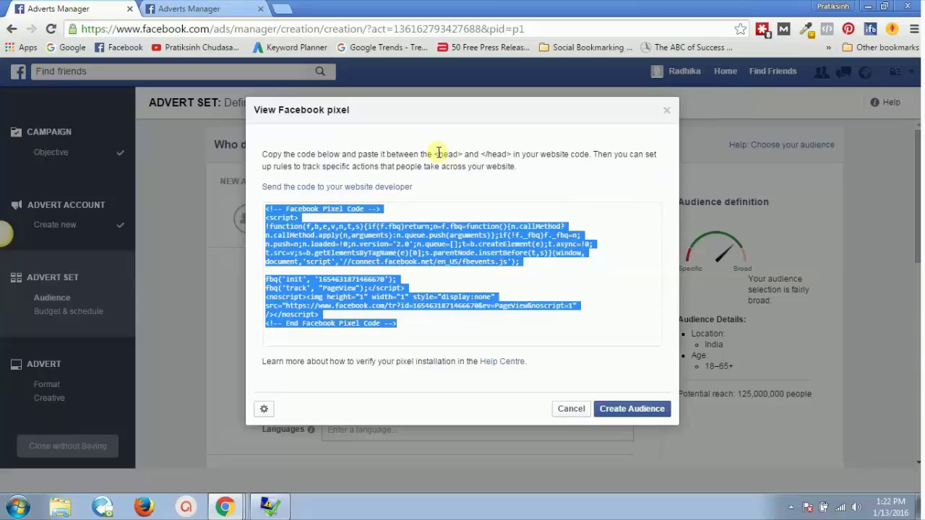
left_click(671, 112)
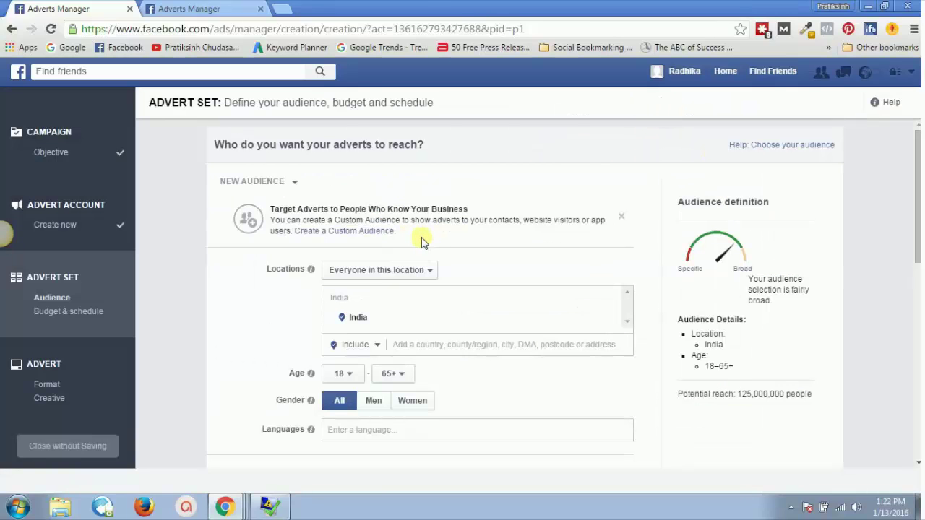
Start a Website Traffic custom audience covering anyone who visits the thebestbargain.in domain.
left_click(370, 233)
left_click(370, 246)
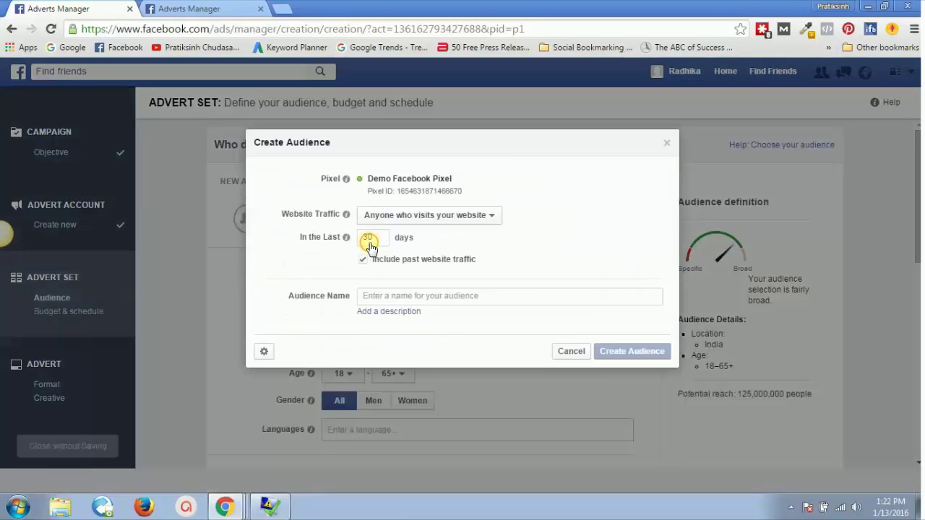
left_click(425, 215)
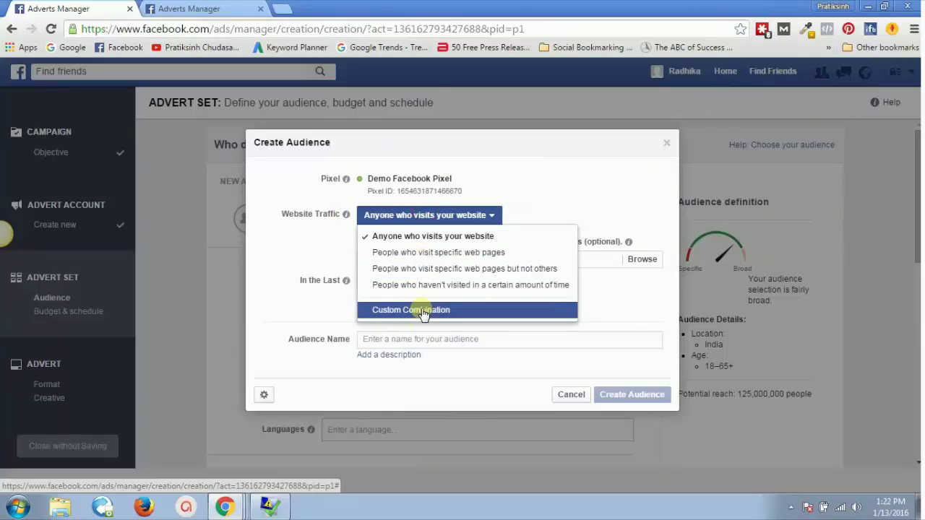
left_click(429, 239)
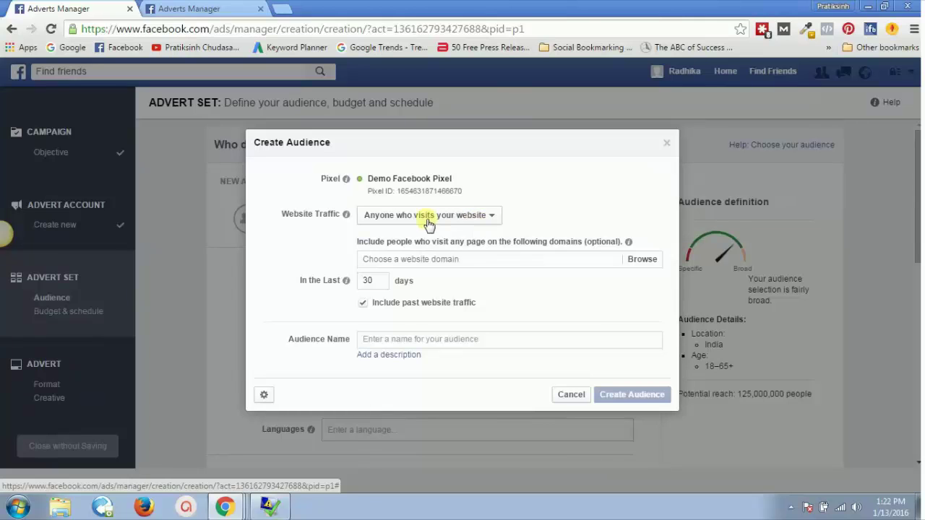
left_click(447, 259)
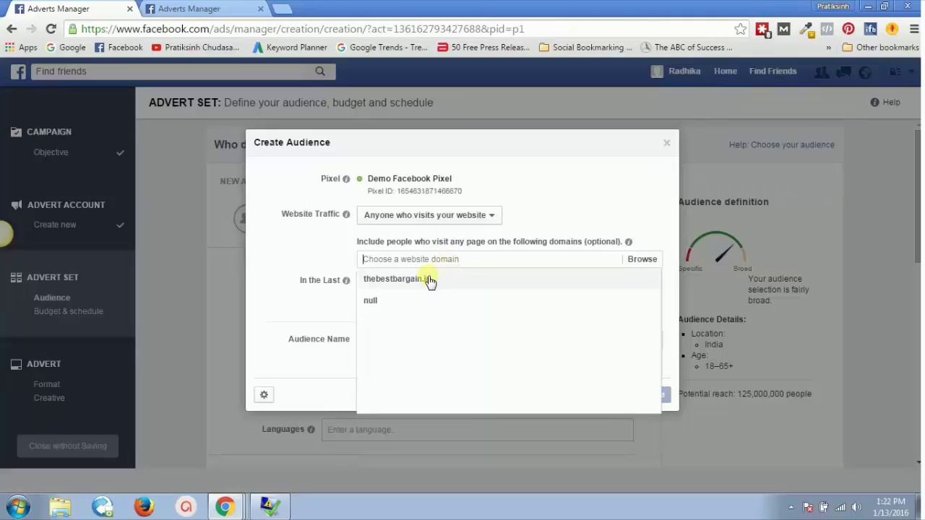
left_click(429, 282)
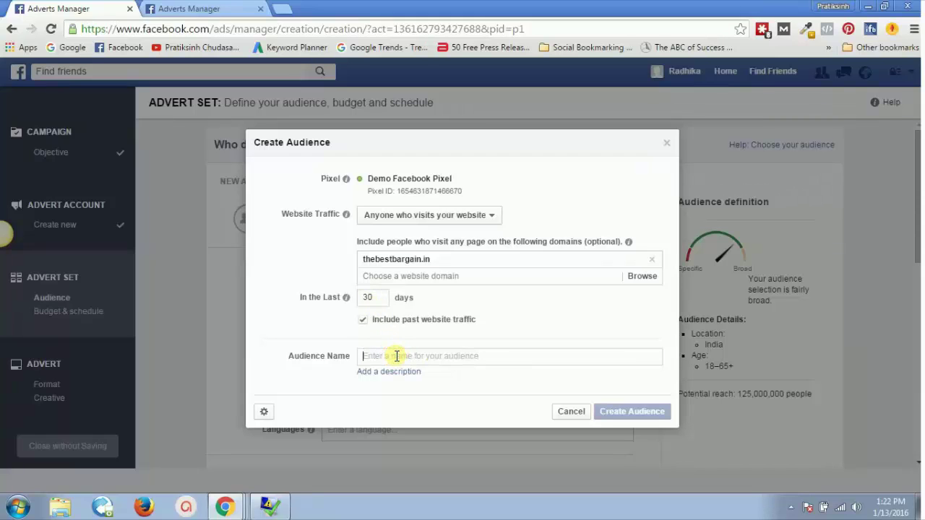
Name the audience "Demo Last 30 Days" and create it for the advert set.
type("LA")
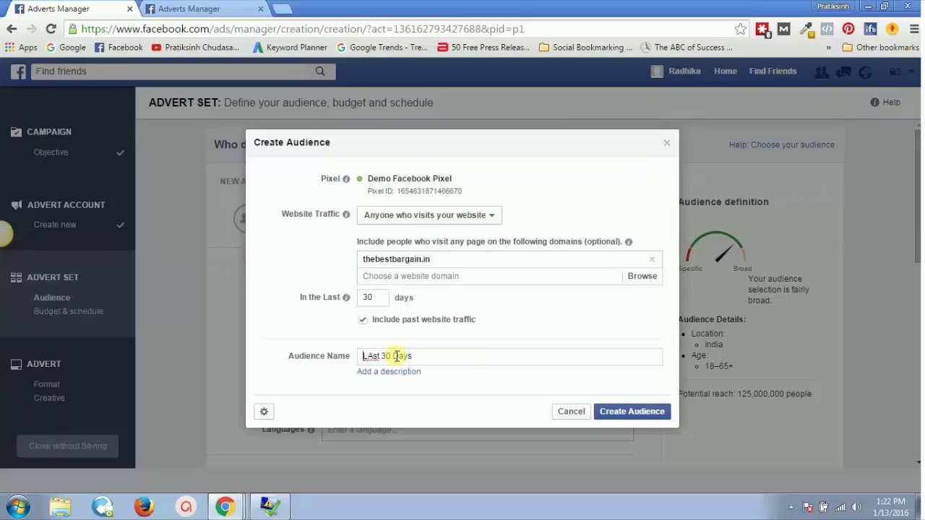
type("Demo")
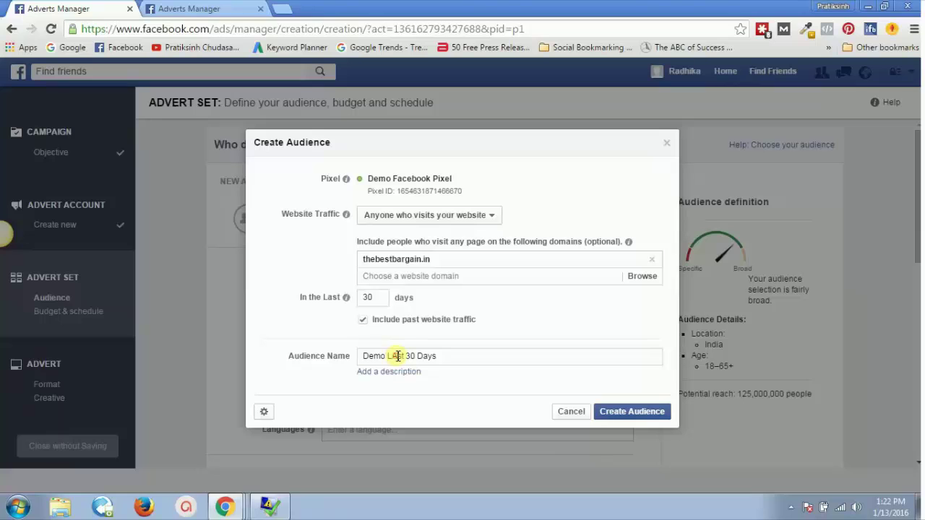
left_click(646, 414)
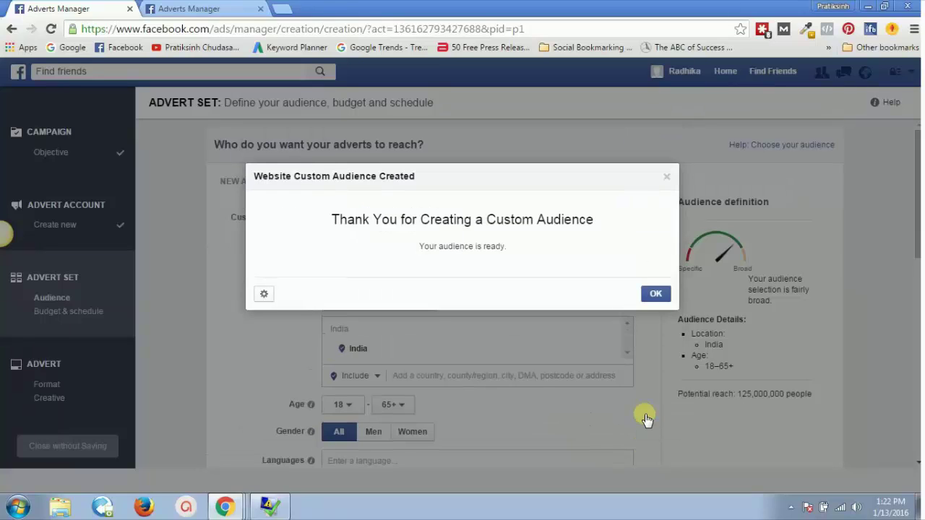
left_click(656, 295)
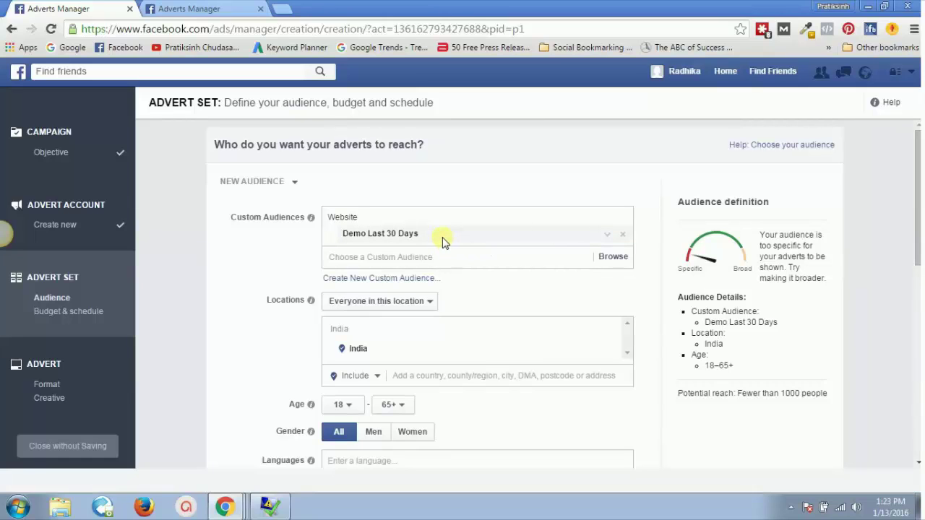
Remove the Demo Last 30 Days audience from the advert set and start a new Website Traffic custom audience.
left_click(626, 237)
left_click(401, 241)
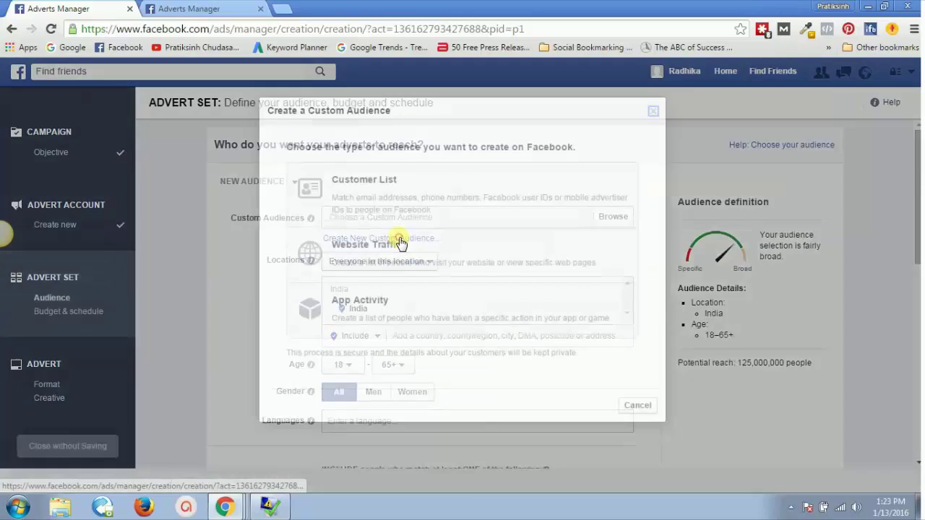
left_click(401, 258)
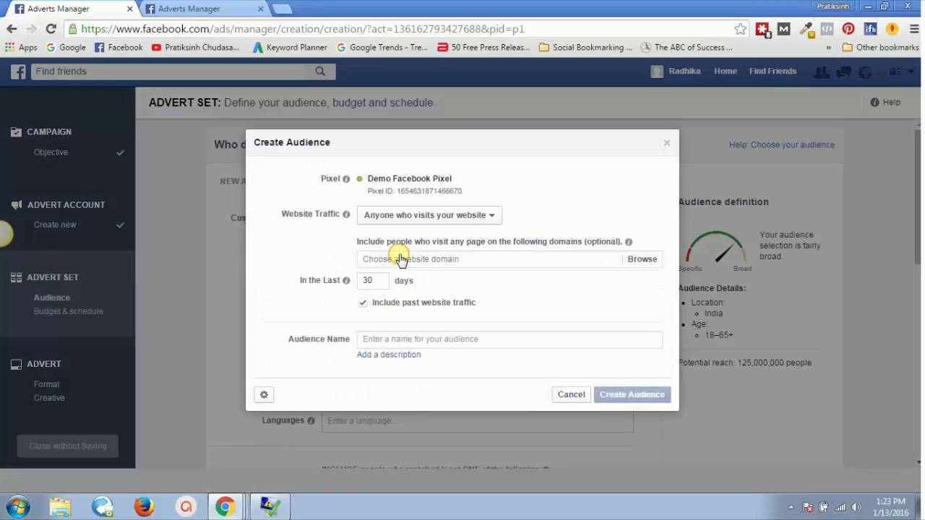
Target the new audience at people who visit specific web pages, using the "URL equals" rule.
left_click(492, 218)
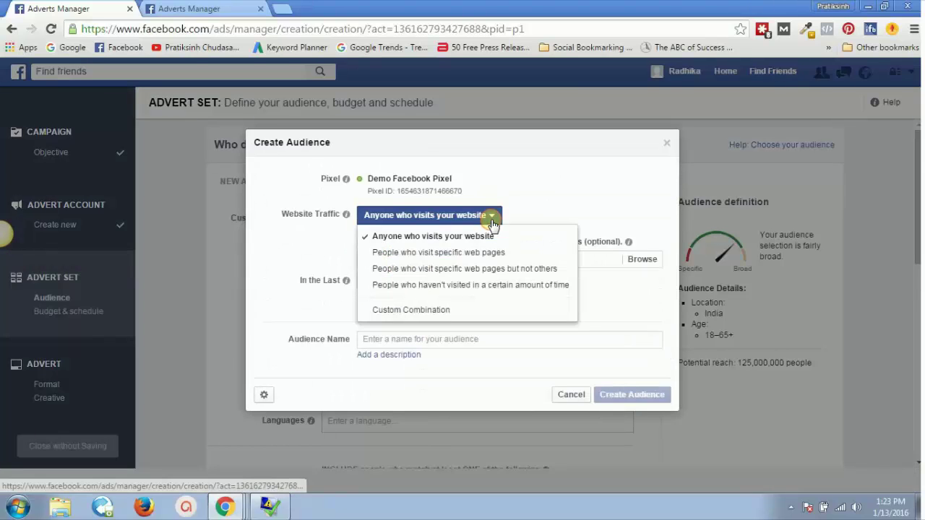
left_click(455, 256)
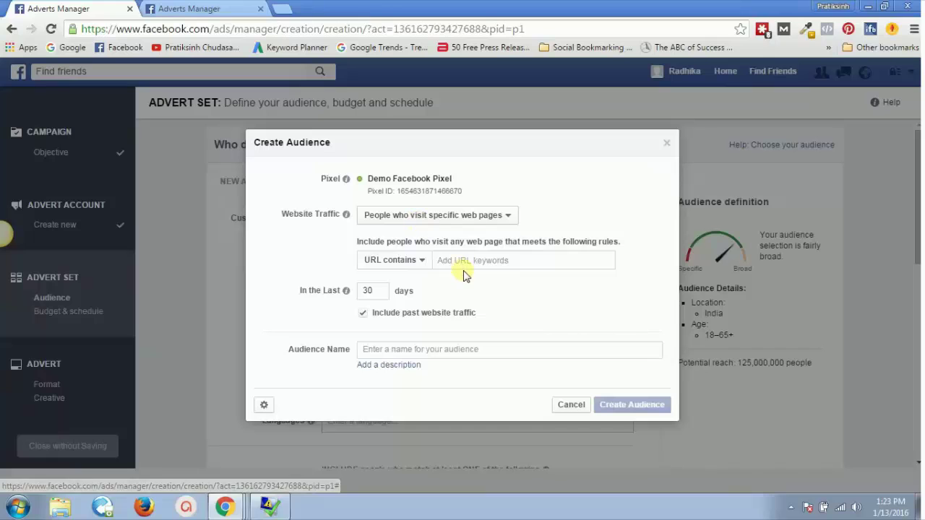
left_click(416, 267)
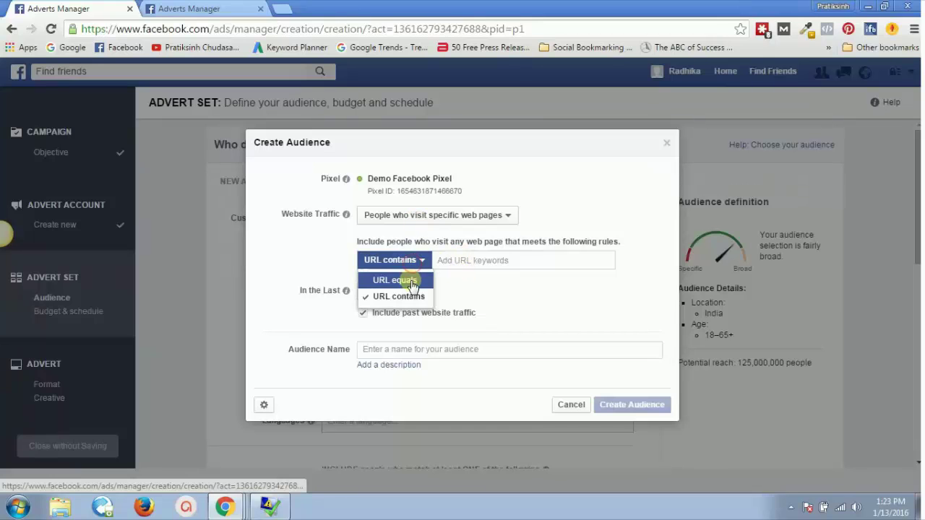
left_click(405, 276)
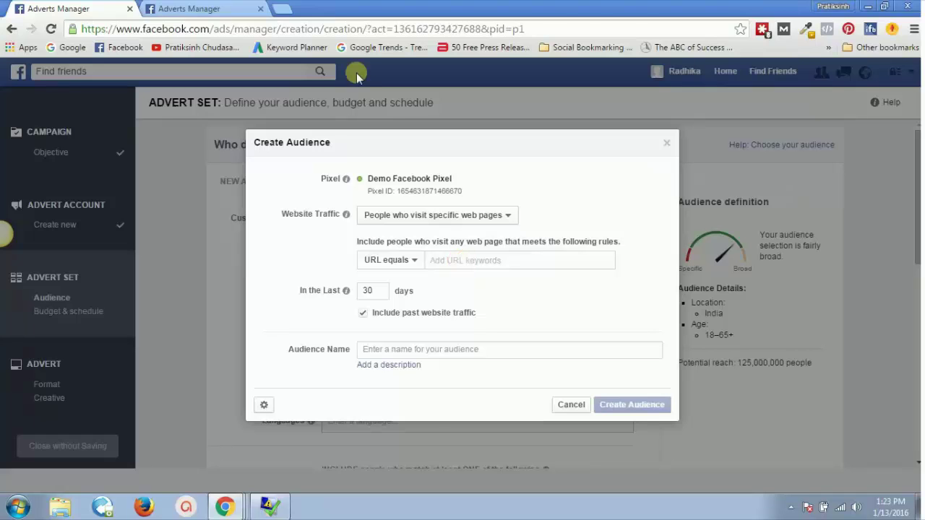
key("alt+Tab")
key("alt+Tab")
key("alt+Tab")
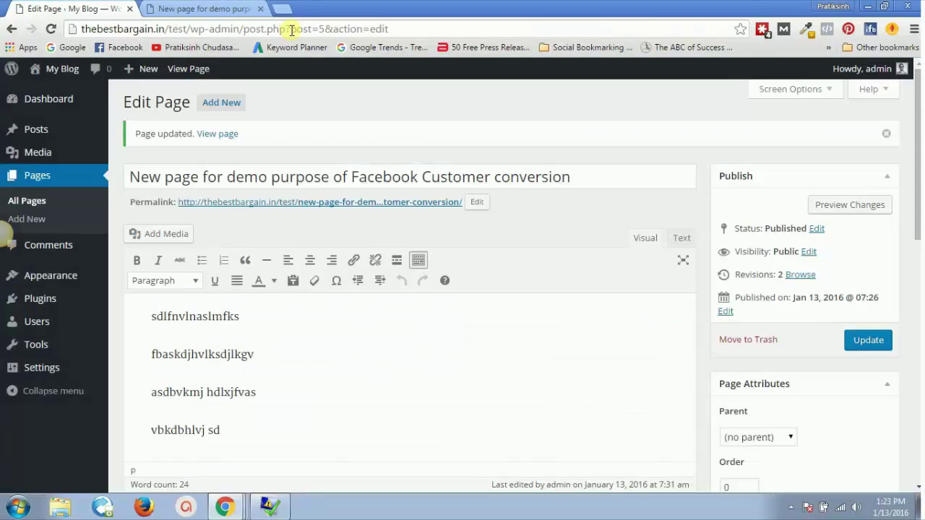
left_click(230, 9)
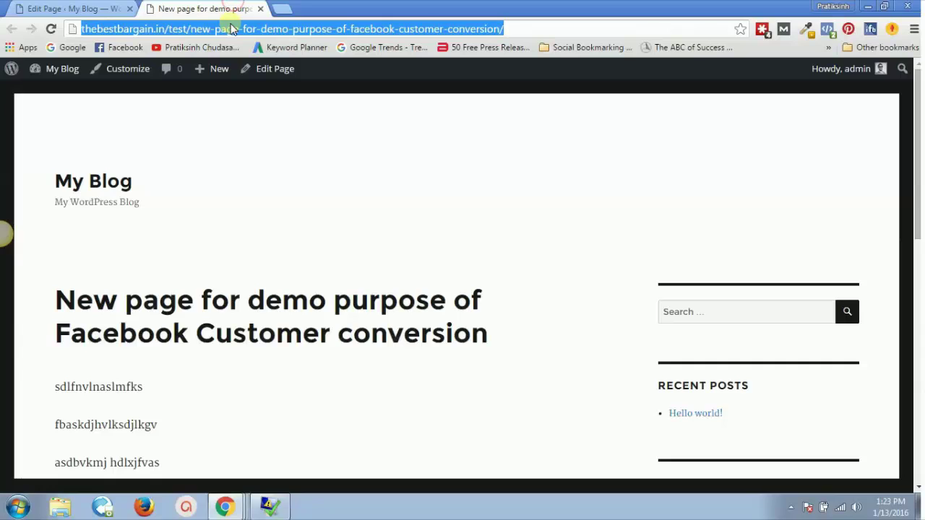
key("alt+Tab")
key("alt+Tab")
type("http://thebestbargain.in/test/new-page-for-demo-purpose-of-facebook-customer-conversion/")
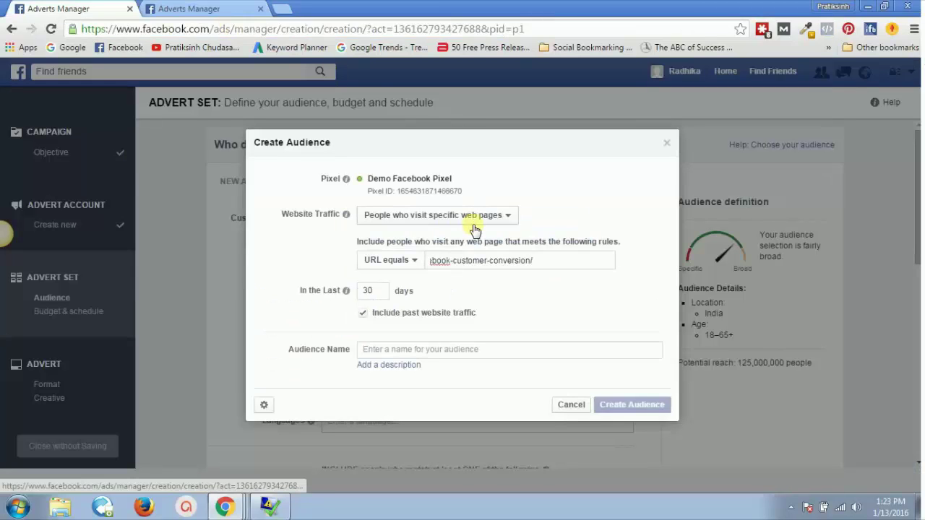
left_click(307, 256)
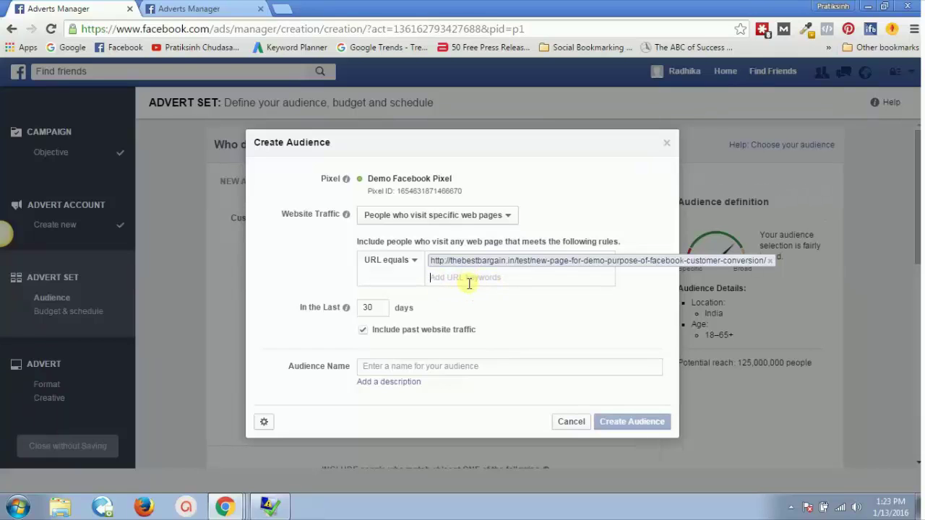
left_click(206, 9)
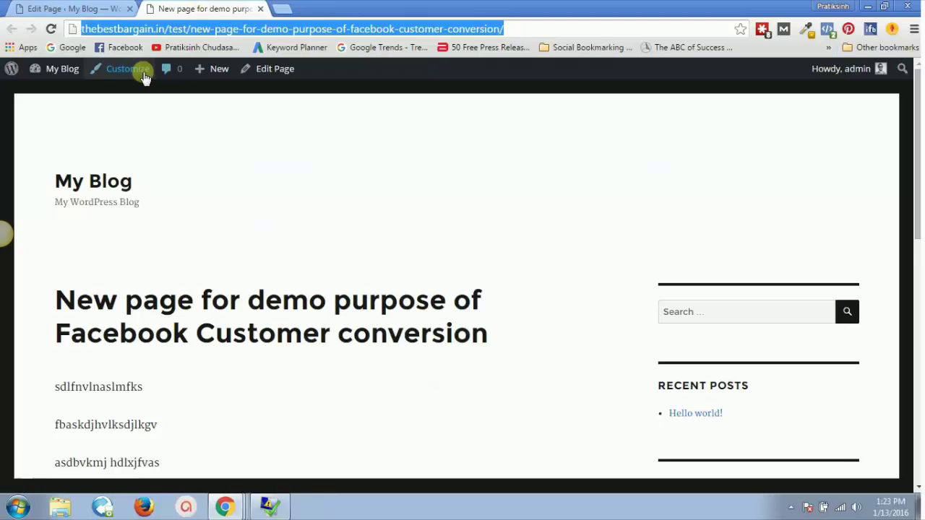
left_click(72, 9)
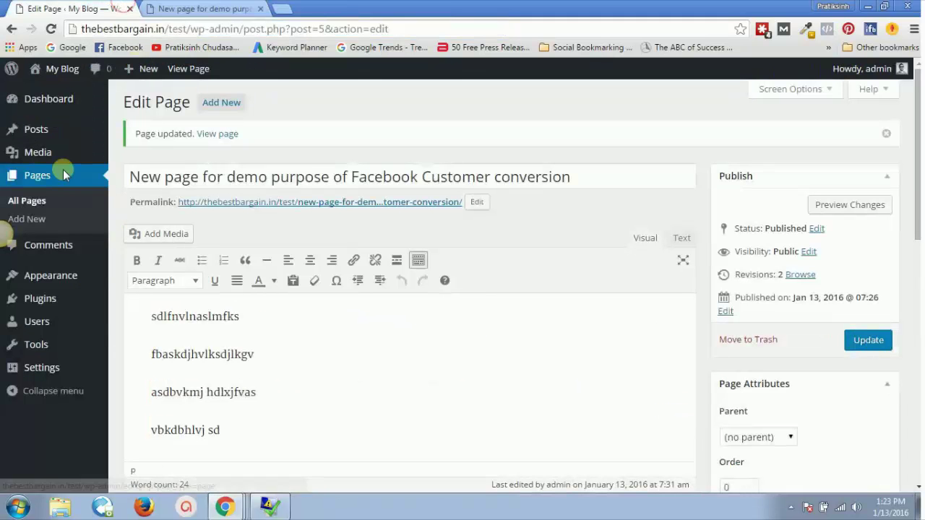
left_click(40, 174)
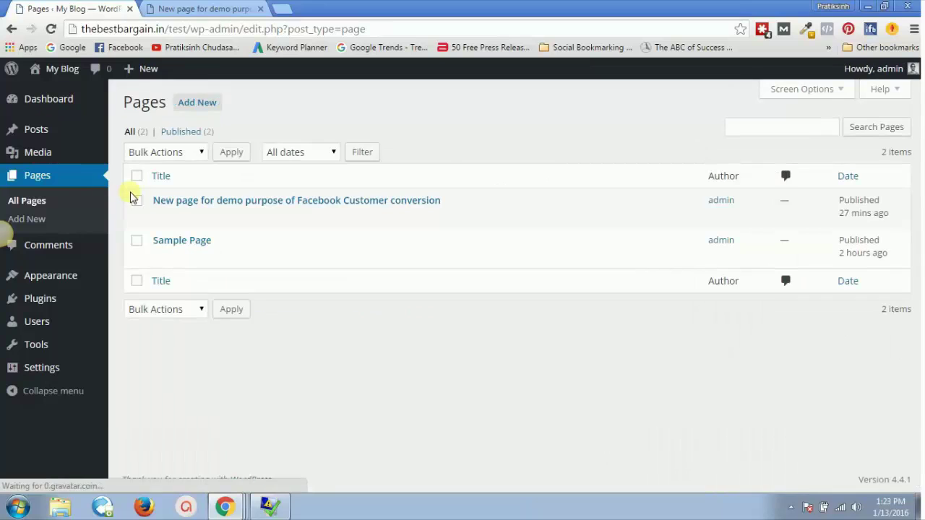
mouse_move(190, 254)
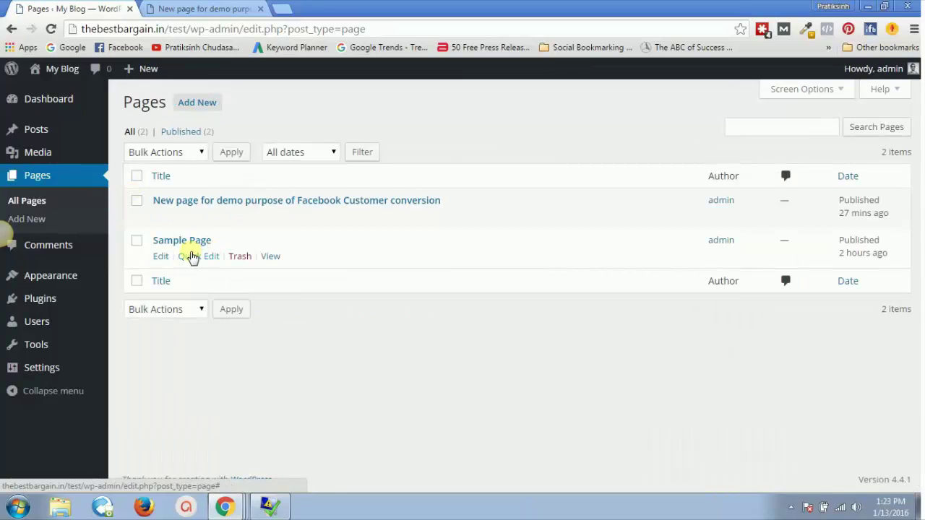
left_click(271, 257)
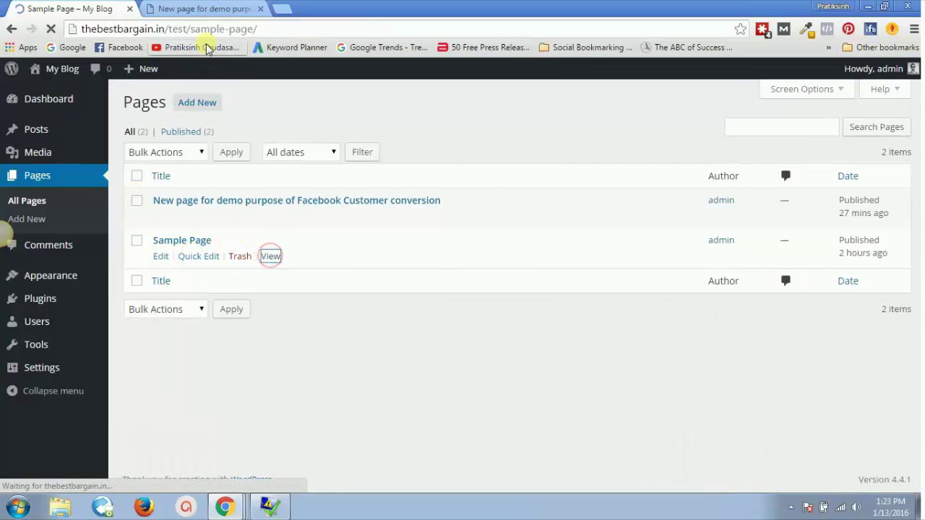
left_click(200, 28)
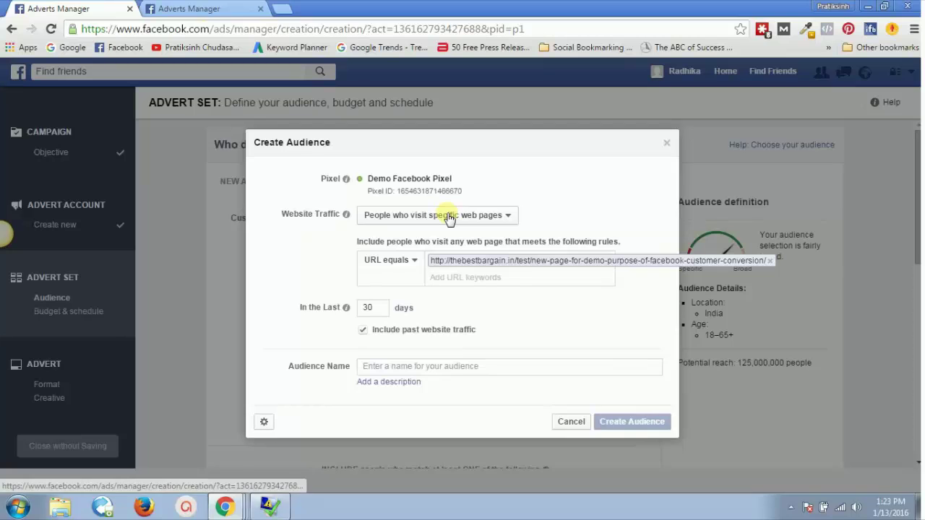
type("http://thebestbargain.in/test/sample-page/")
left_click(229, 300)
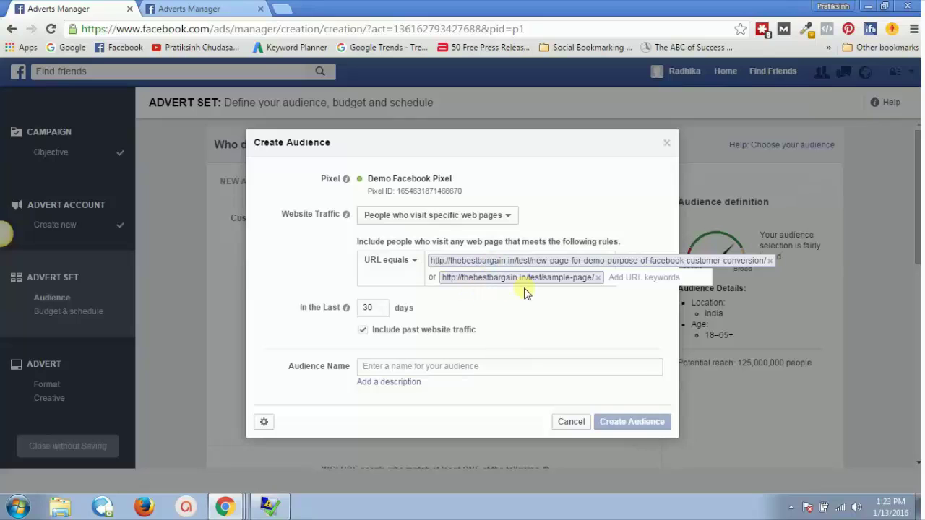
left_click(295, 279)
mouse_move(340, 306)
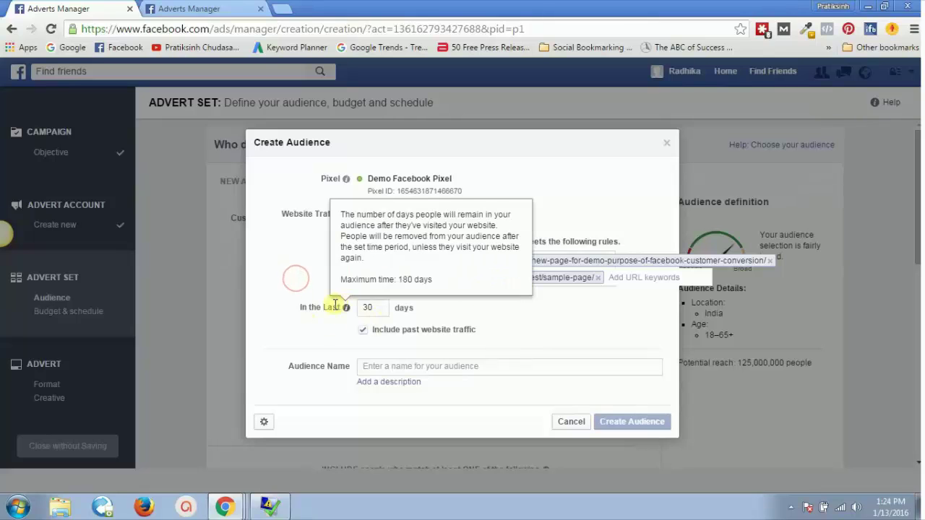
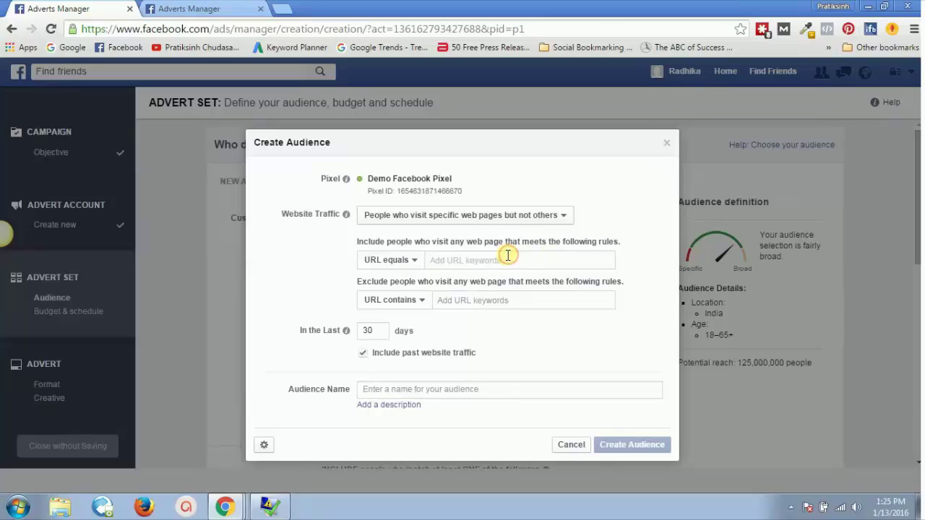
Open the marketer's own subscribe-for-goodies page in a new browser tab and bring up its subscription form.
left_click(282, 9)
type("pratiksinhchudasama.com")
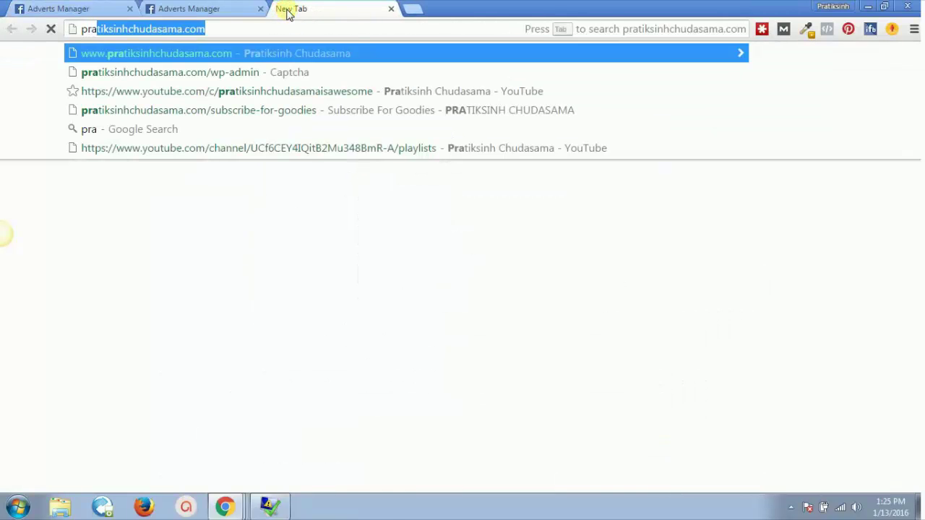
key("End")
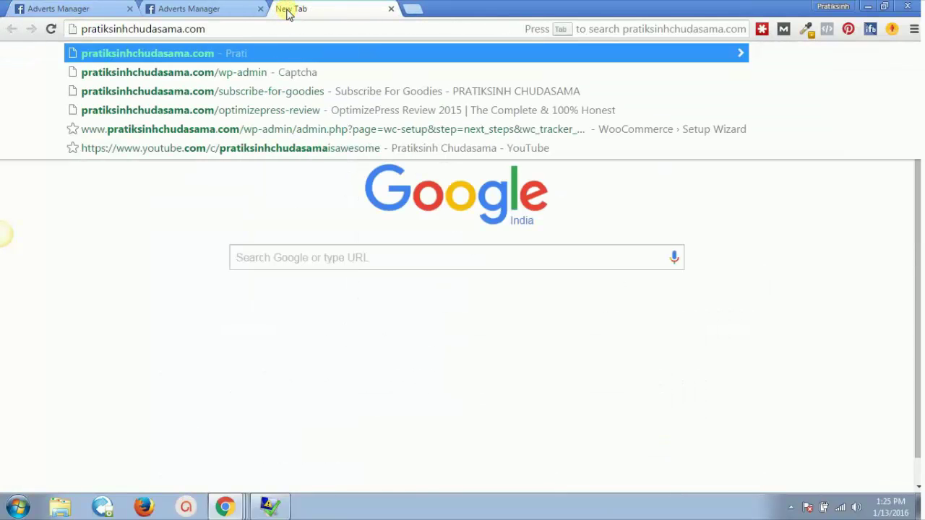
key("Down")
key("Down")
key("Return")
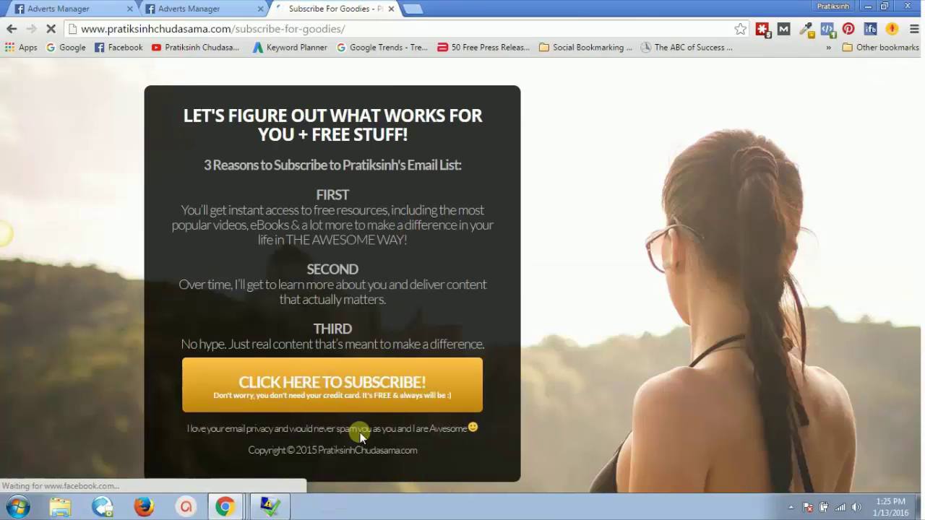
left_click(318, 395)
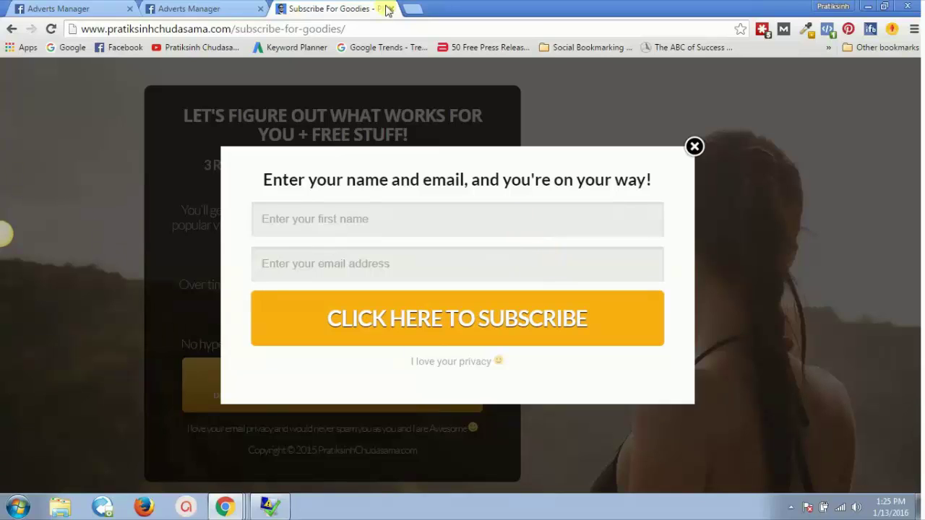
Add the subscribe-for-goodies page's full URL to the include rule and set both the include and exclude rules to "URL equals".
left_click(309, 30)
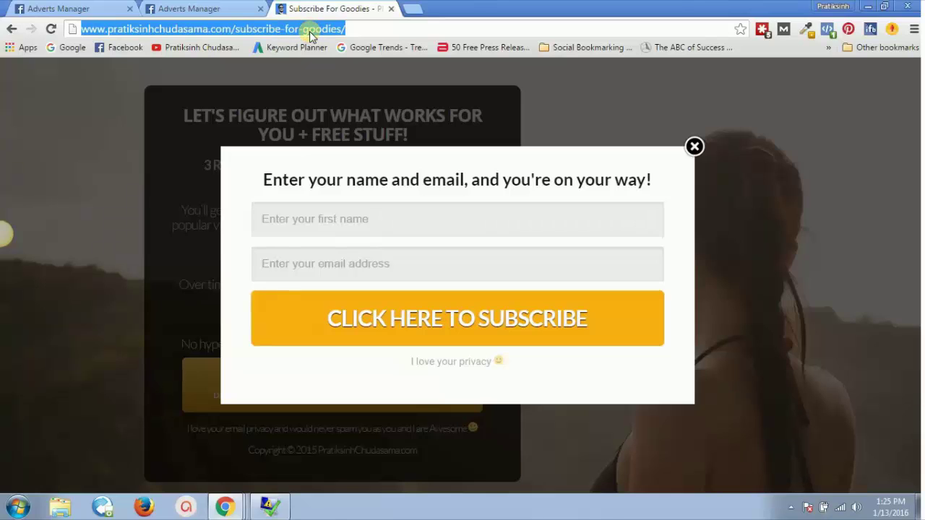
left_click(22, 7)
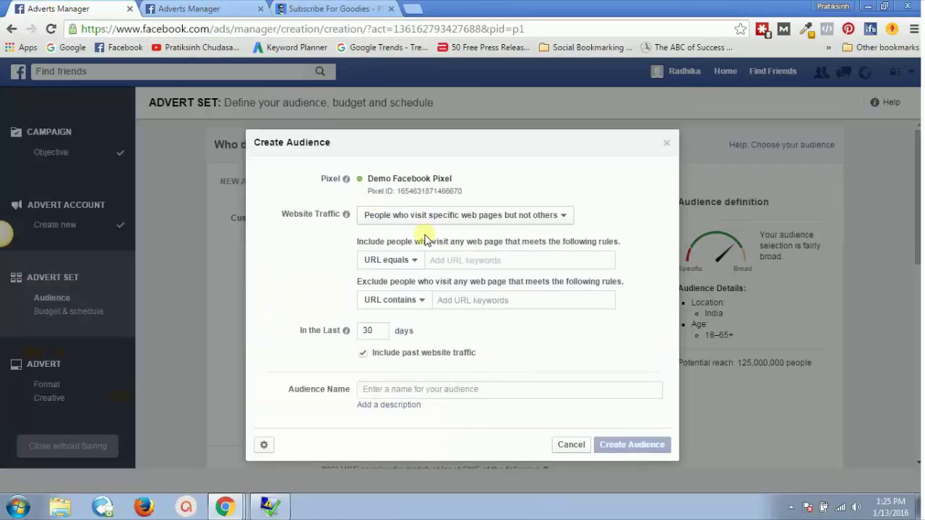
left_click(403, 260)
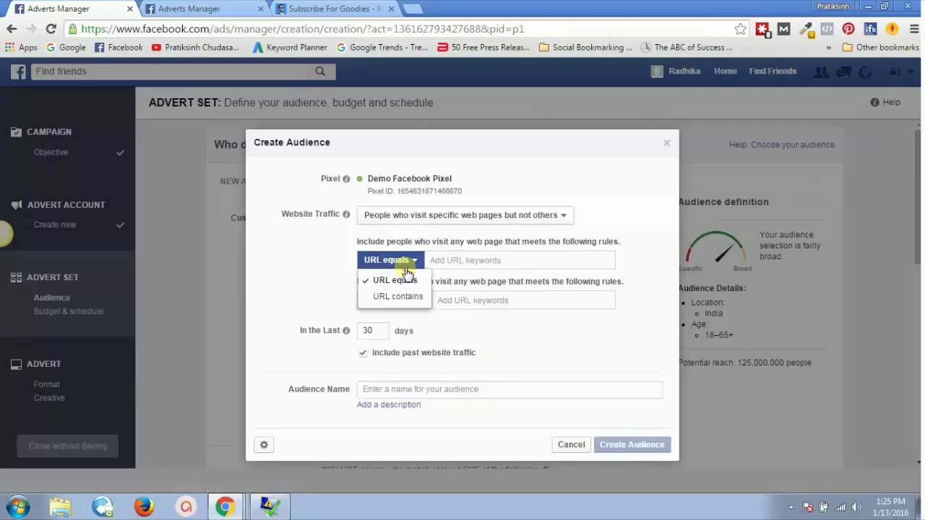
left_click(404, 297)
left_click(447, 261)
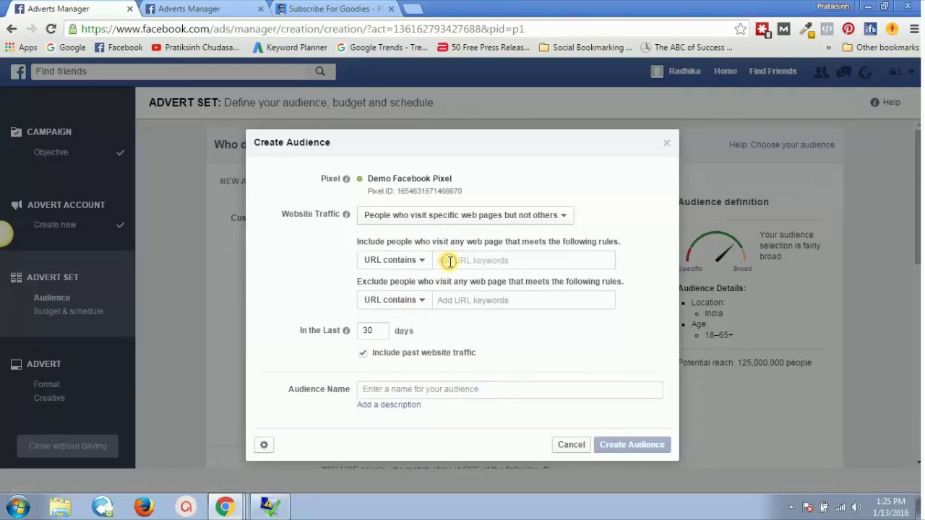
type(".com/subscribe-for-goodies")
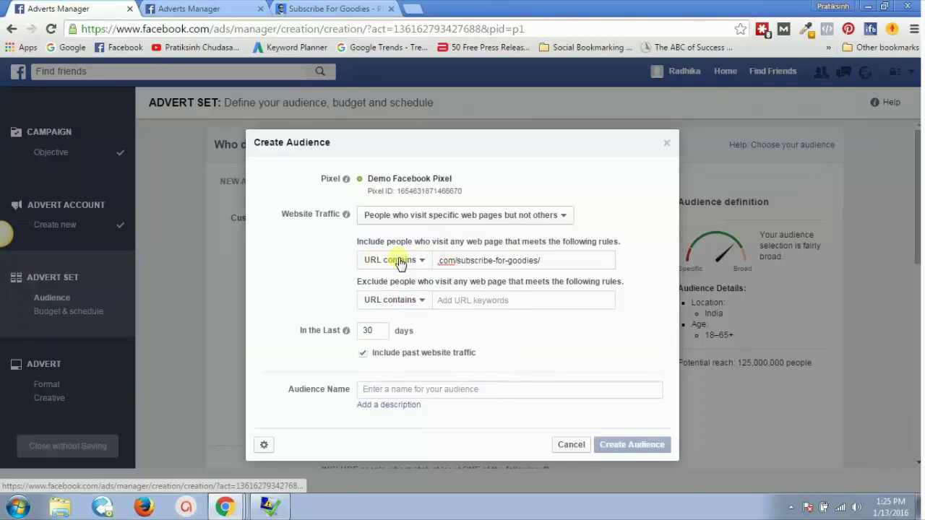
left_click(413, 261)
left_click(405, 282)
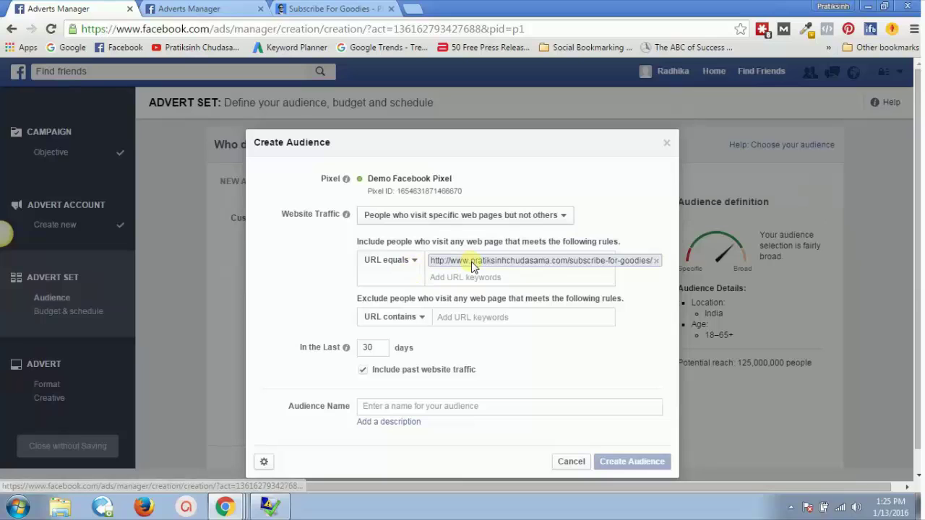
left_click(411, 320)
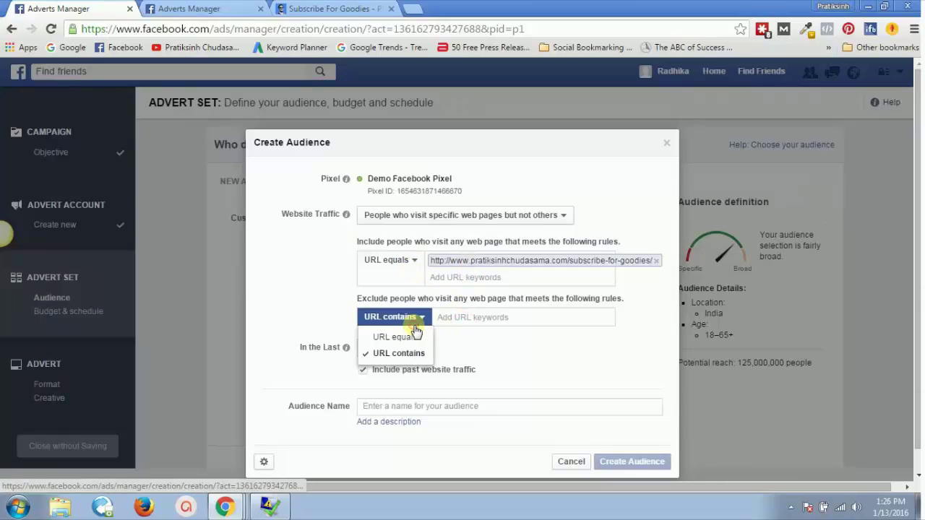
left_click(407, 338)
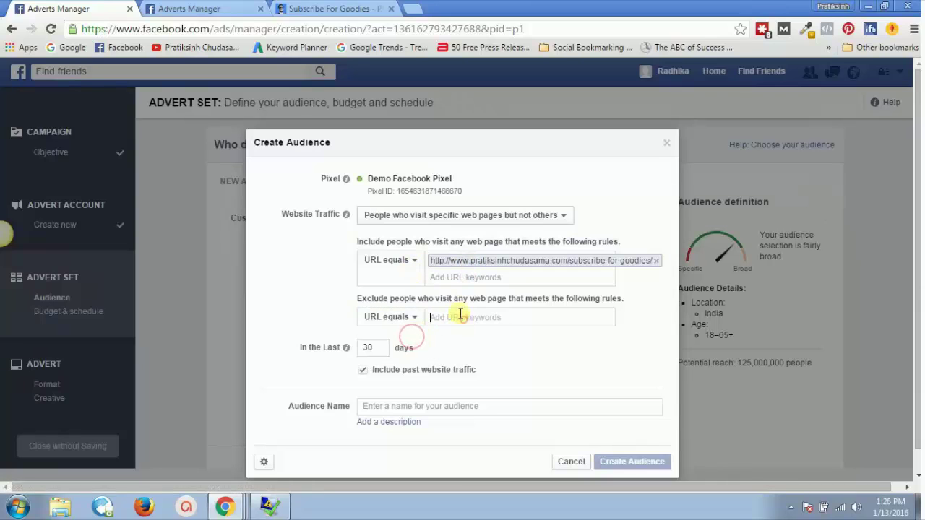
Load the same site's thank-you page by replacing the subscribe-for-goodies part of the address with thank-you.
left_click(309, 6)
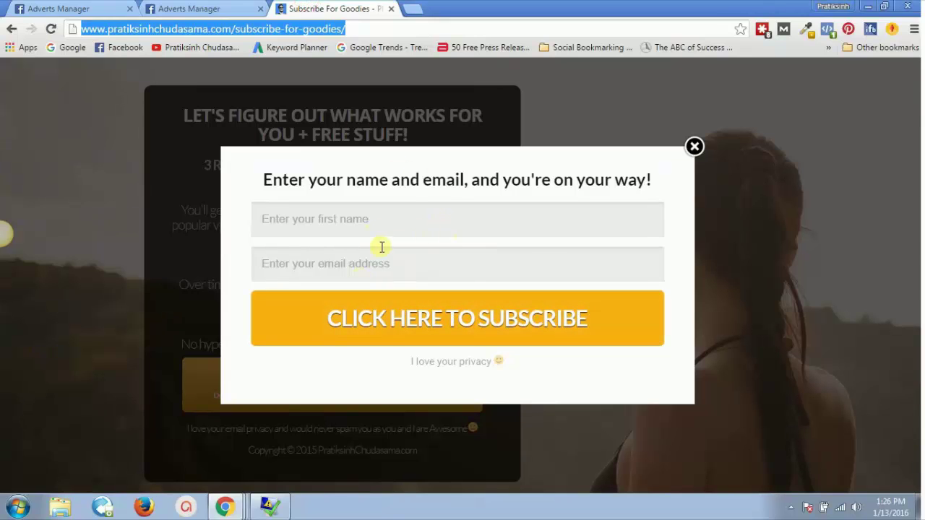
left_click(246, 29)
left_click_drag(235, 28, 386, 24)
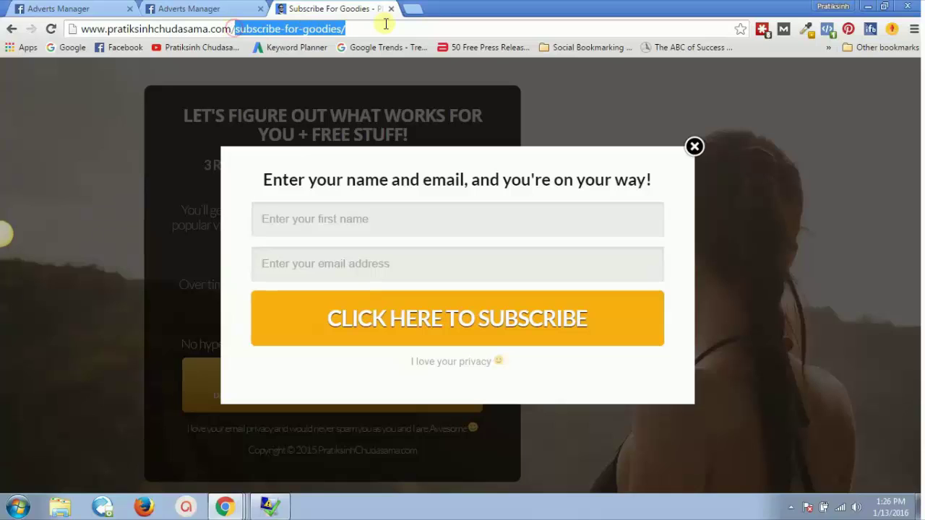
type("thank")
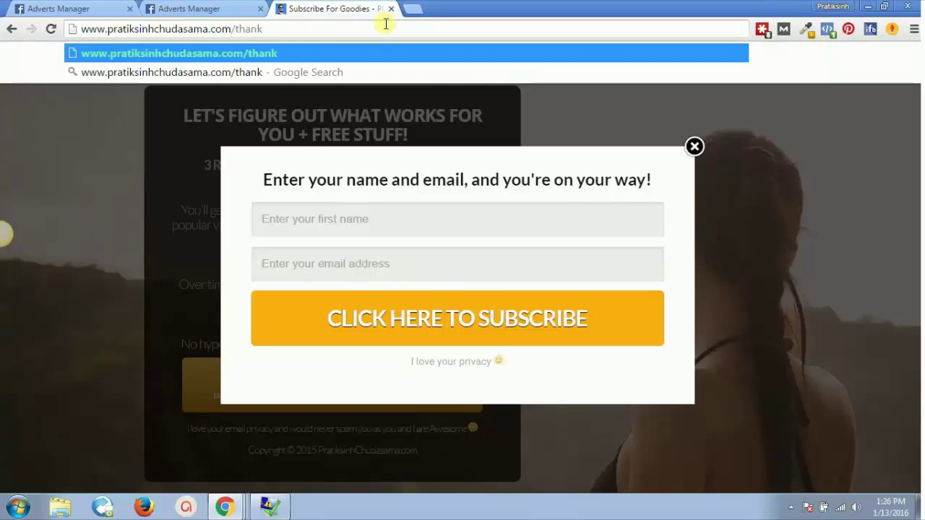
type("-you")
key("Return")
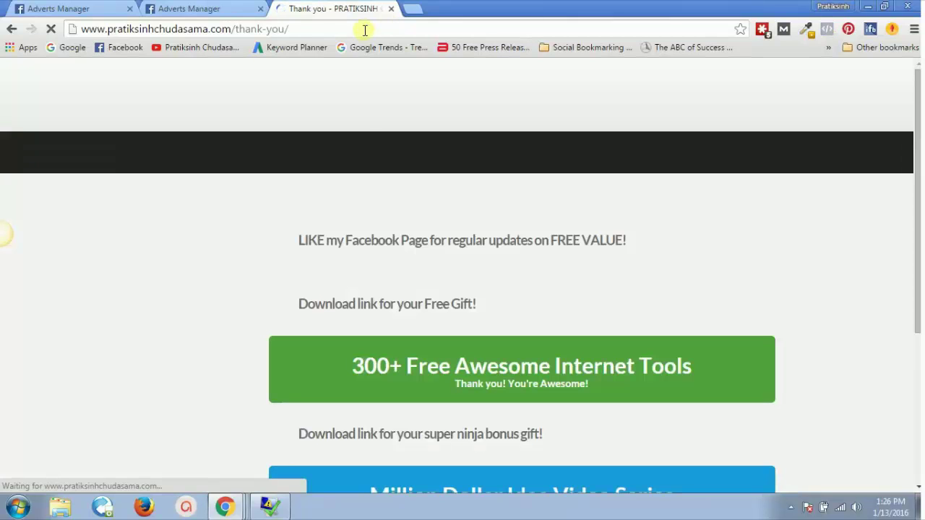
Copy the thank-you page's full URL and add it to the audience's exclude rule.
left_click(292, 28)
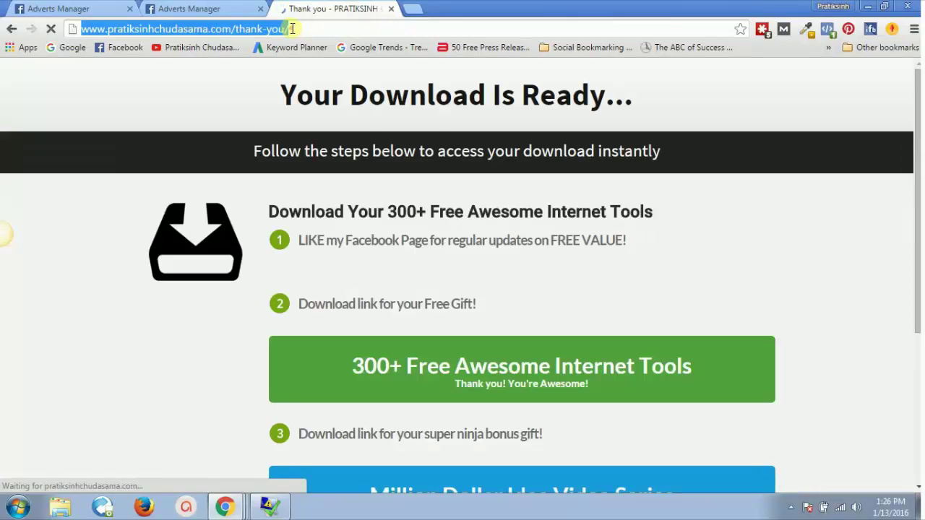
key("ctrl+c")
key("ctrl+1")
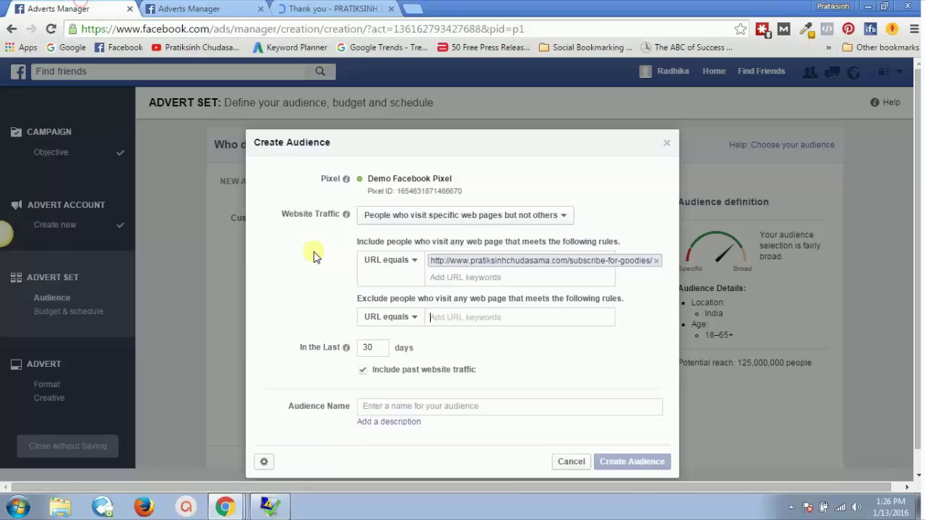
left_click(465, 312)
key("ctrl+v")
left_click(306, 302)
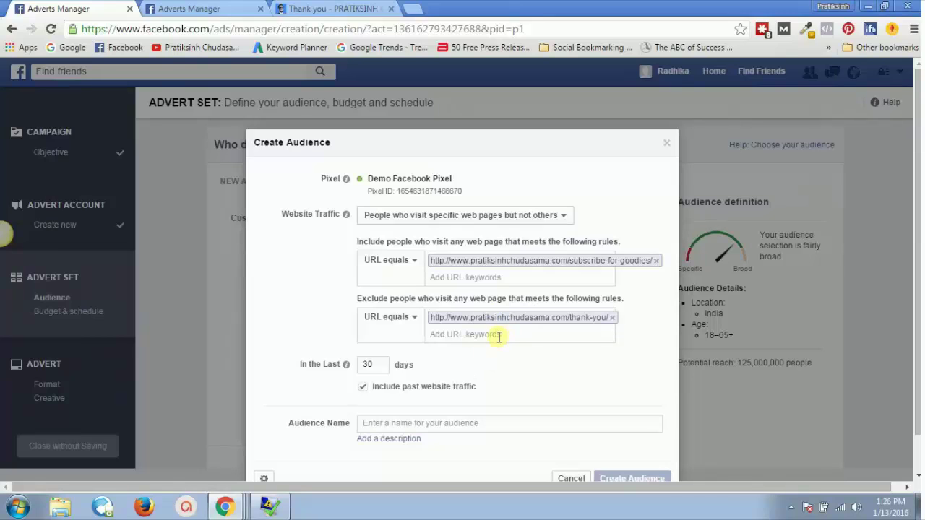
double_click(374, 365)
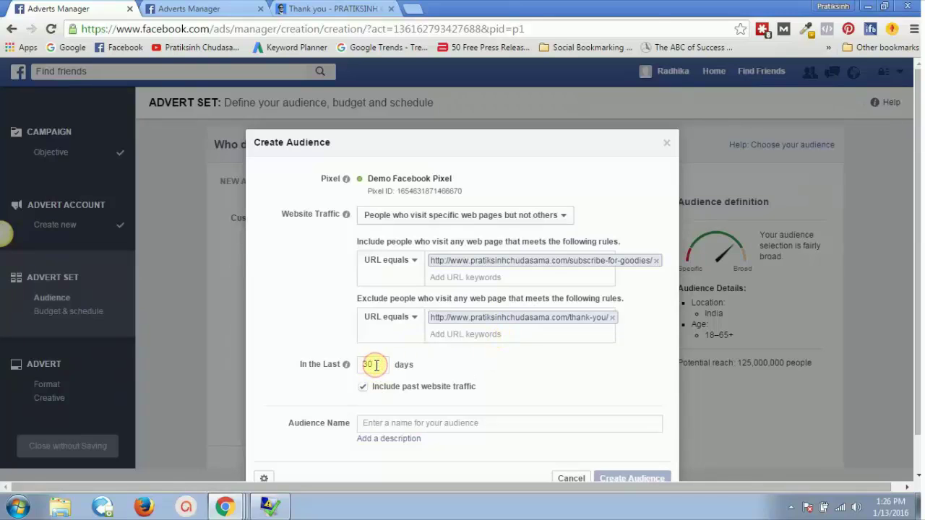
left_click(376, 365)
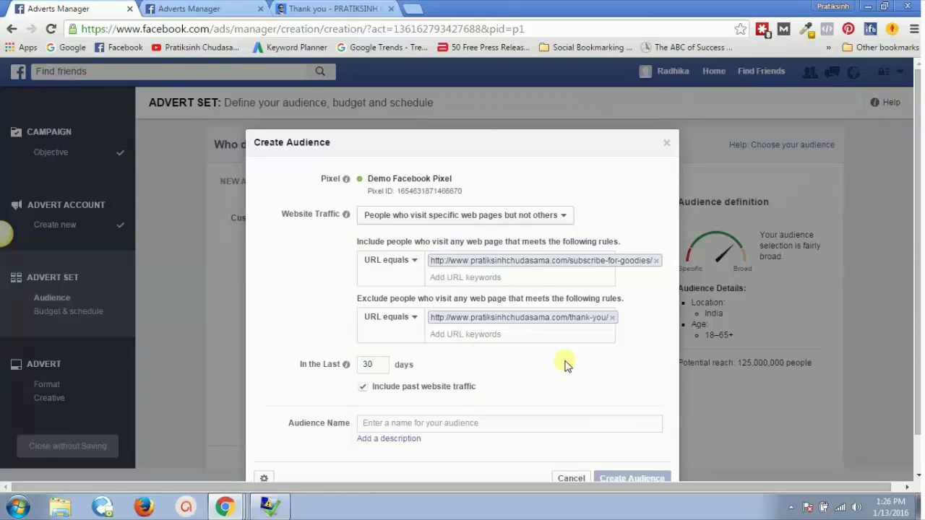
Switch the website traffic rule to "People who haven't visited in a certain amount of time" and examine its day-range setting.
left_click(494, 221)
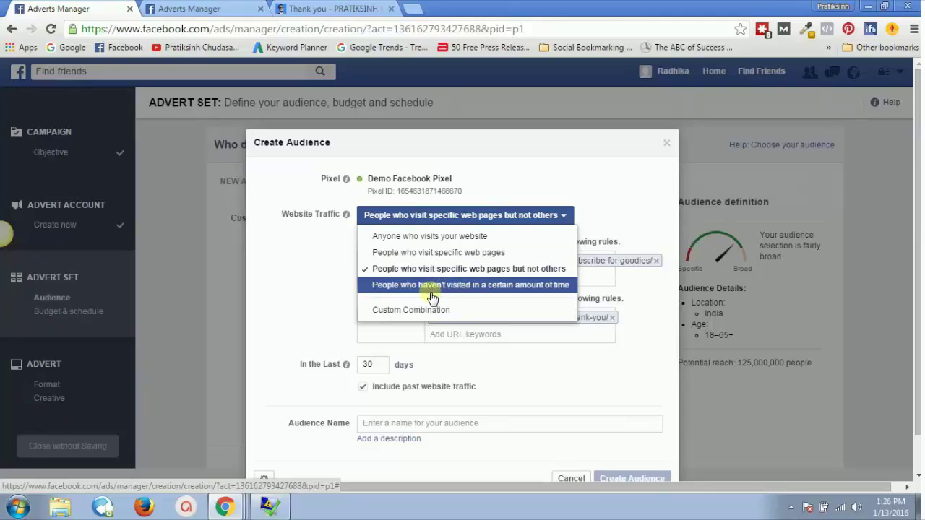
left_click(506, 285)
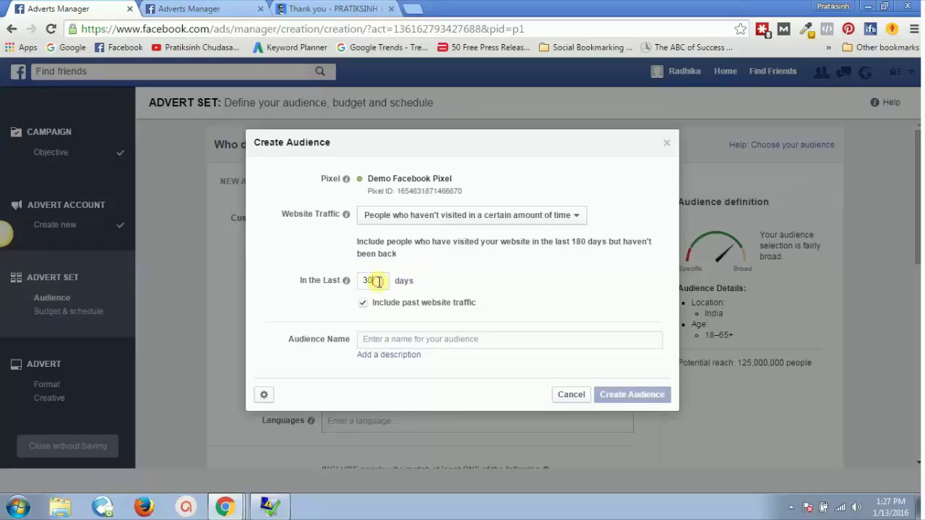
mouse_move(348, 284)
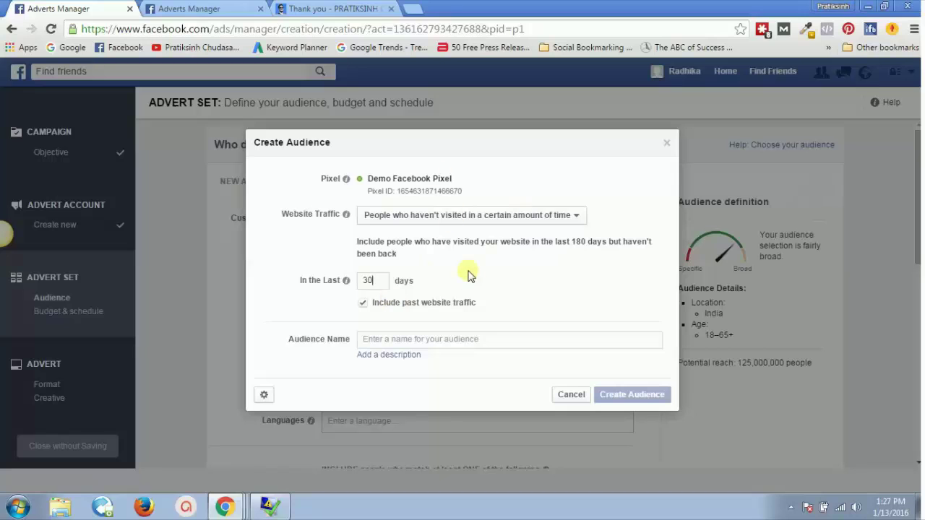
Return the website traffic rule to "People who visit specific web pages but not others" and review the available traffic options.
left_click(504, 215)
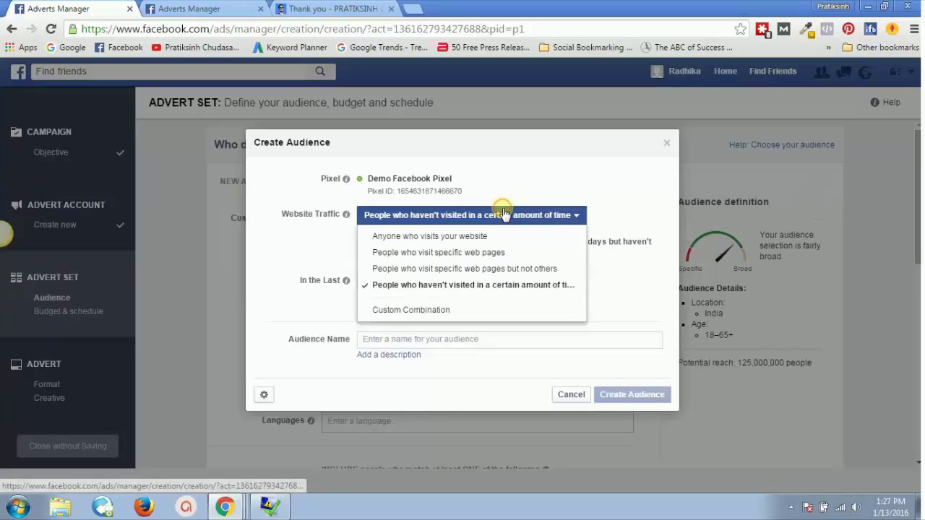
left_click(504, 269)
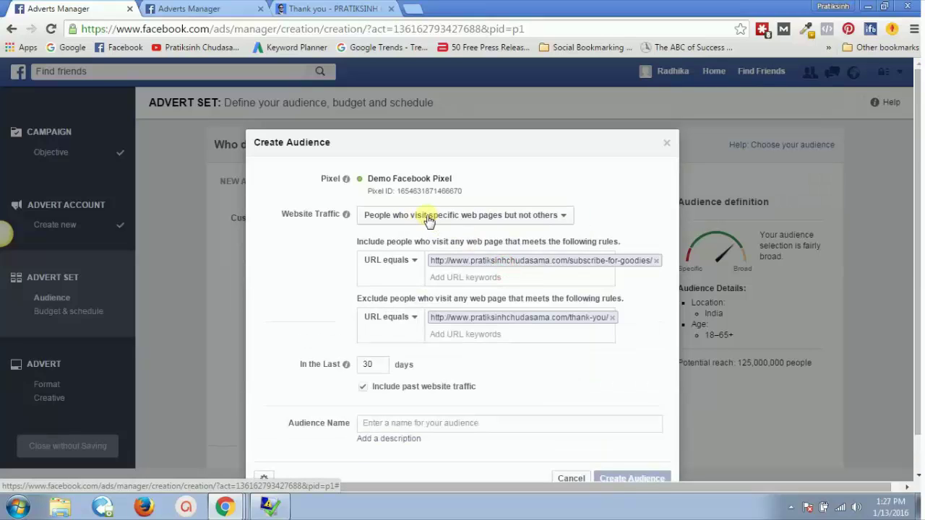
left_click(463, 215)
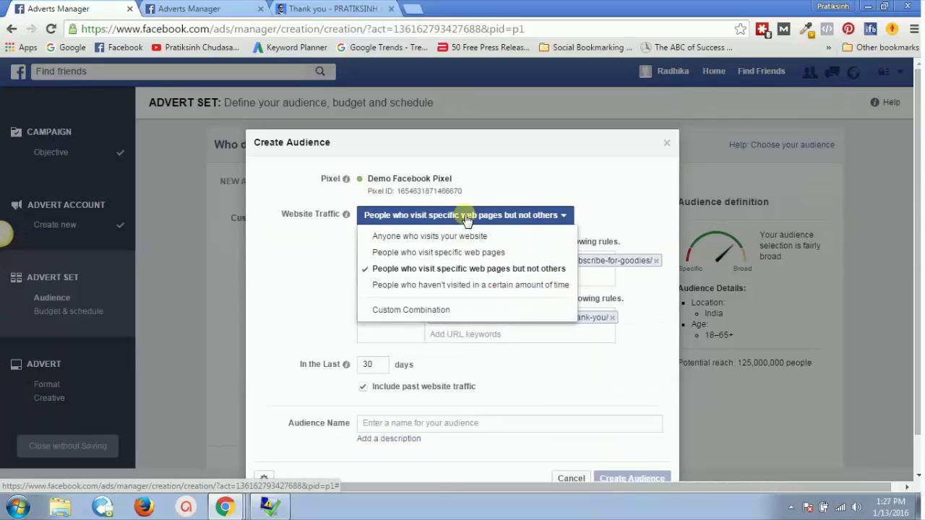
left_click(465, 210)
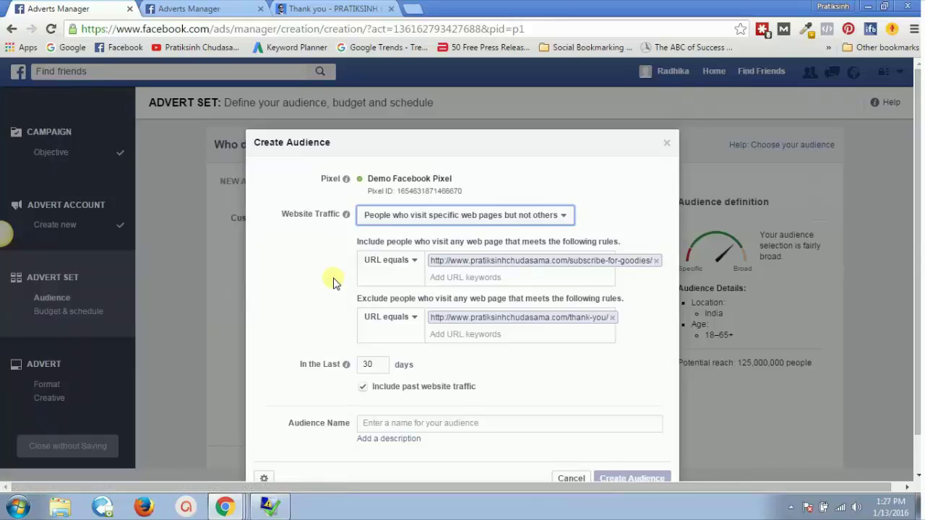